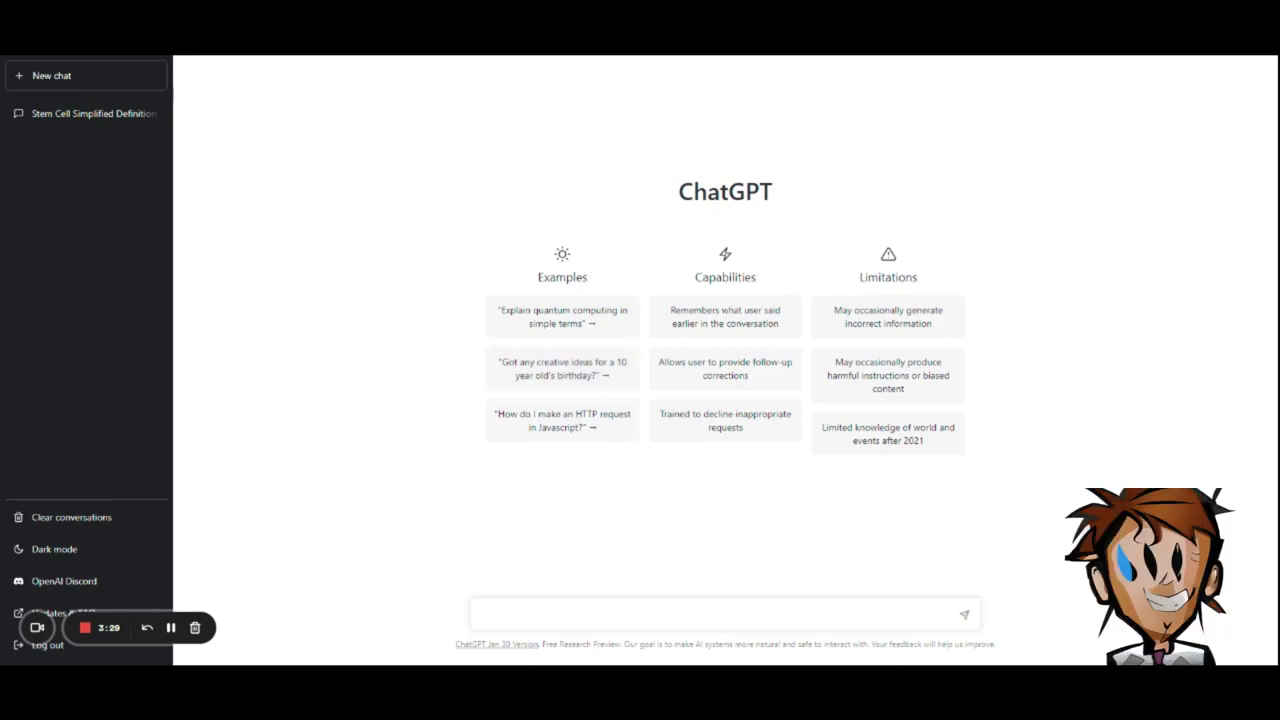
# Paste the eyeless-deer question and add a question mark: 'What Do You Call a Deer With No Eyes?'
pyautogui.write('What Do You Call a Deer With No Eyes')
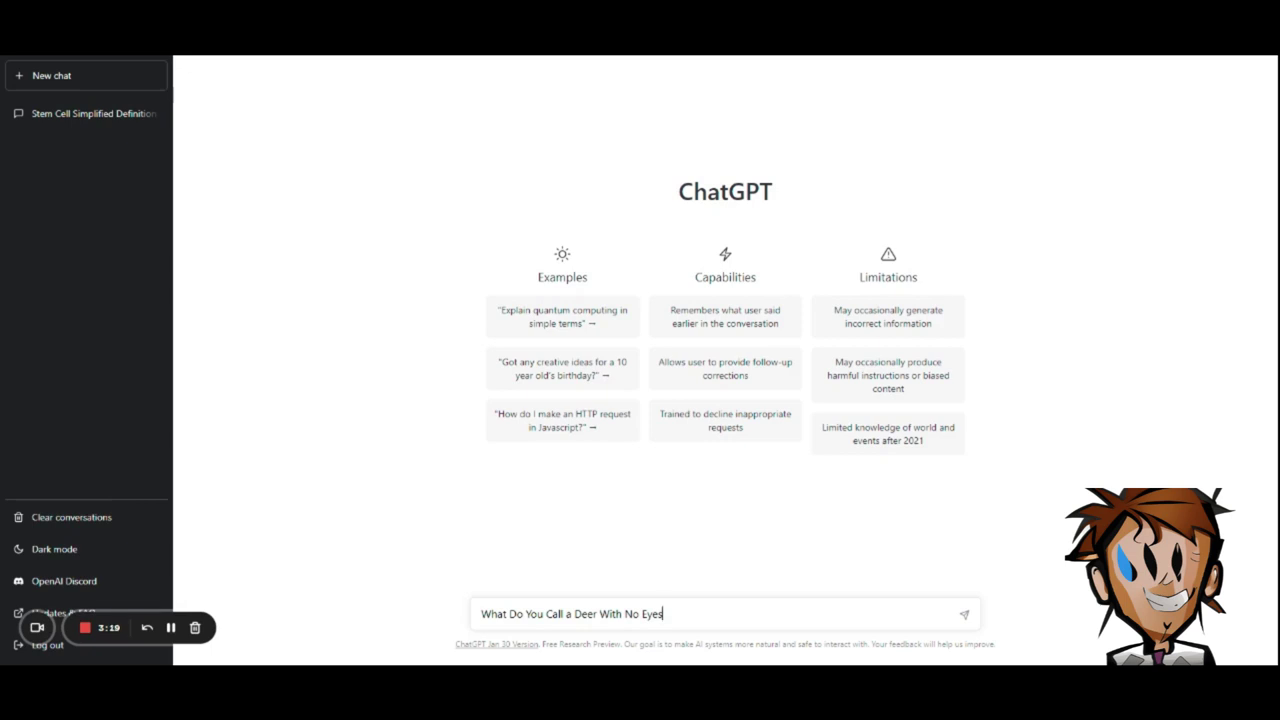
pyautogui.write('?')
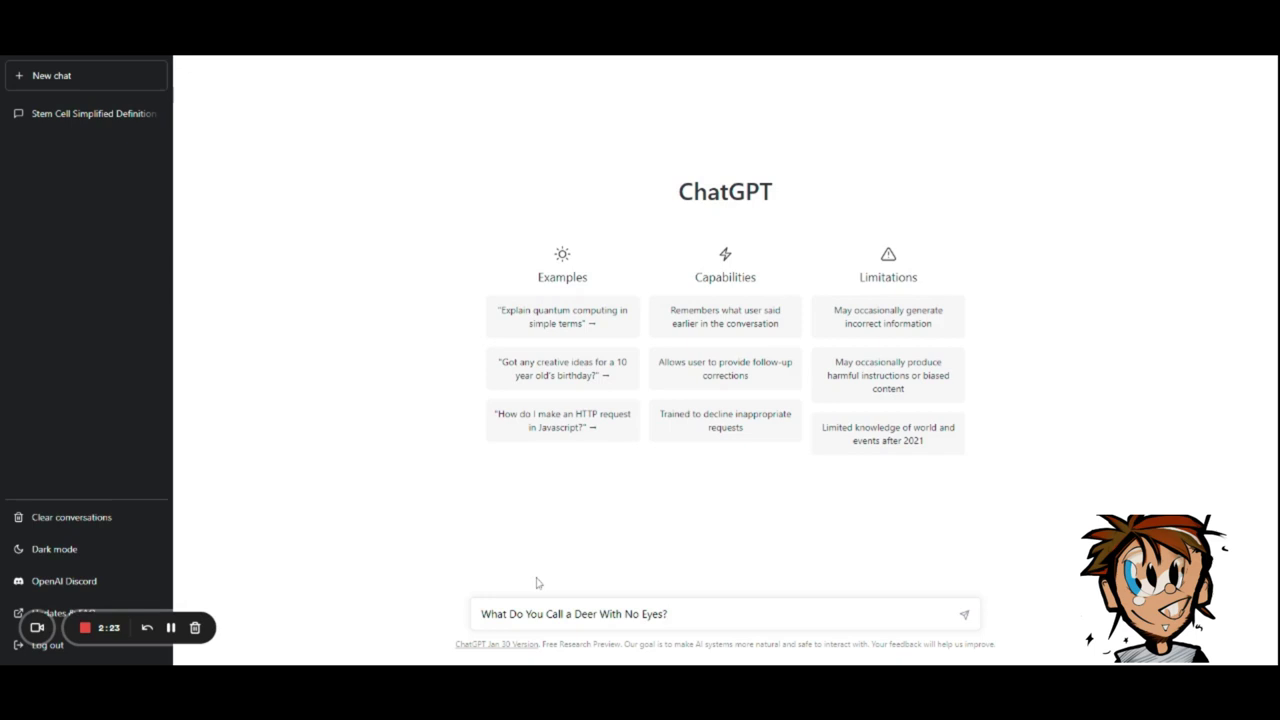
# Rewrite the message as 'You are a professional blogger.' plus a request for 10 catchy SEO-optimized titles
pyautogui.write('(')
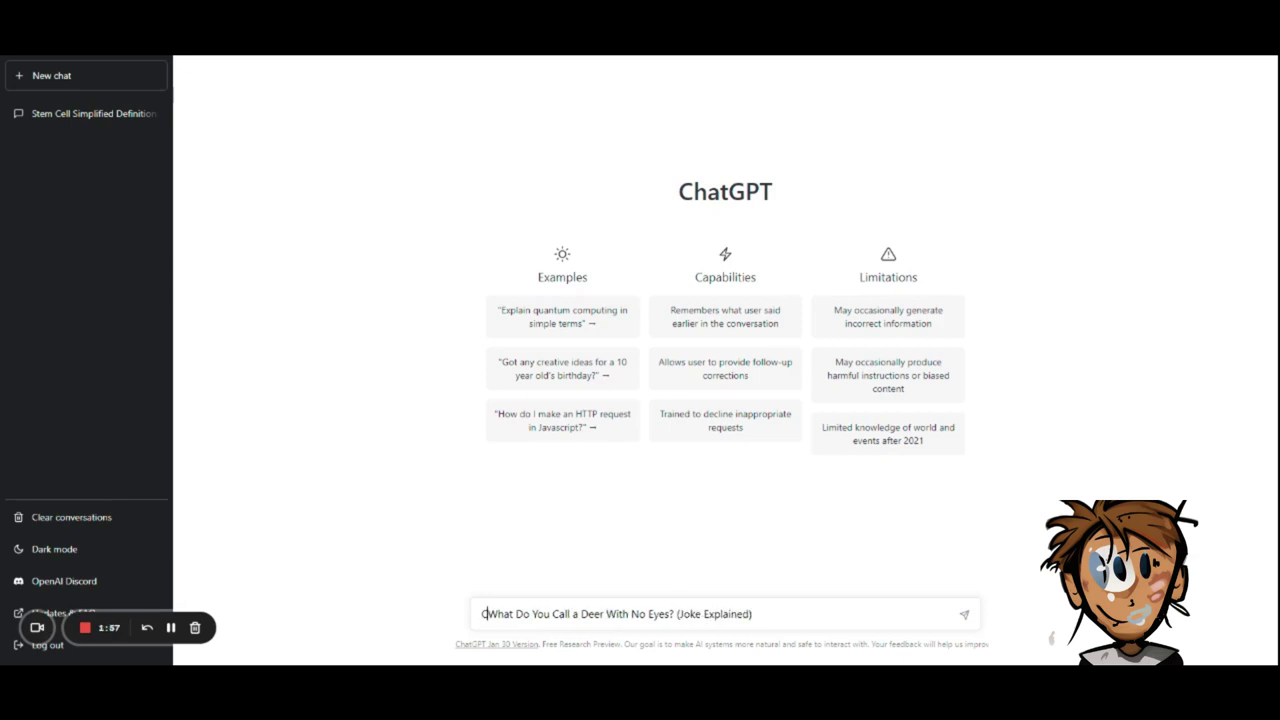
pyautogui.write('Co')
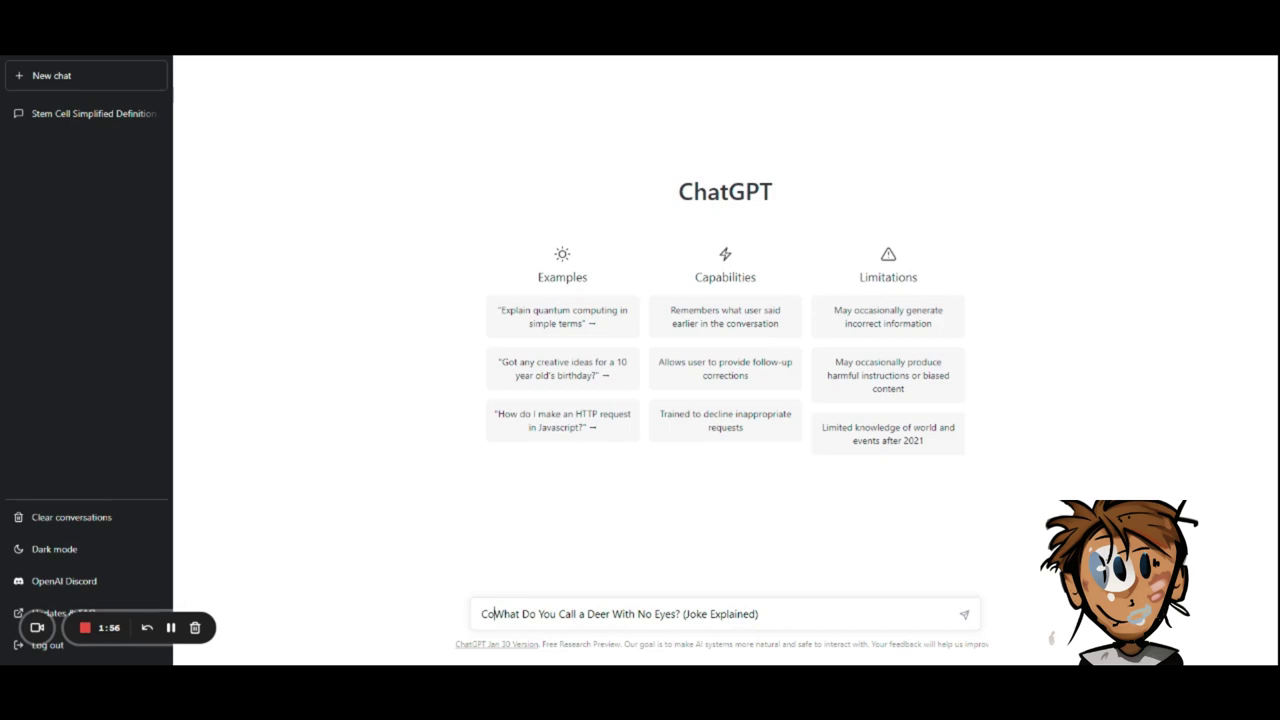
pyautogui.write('me')
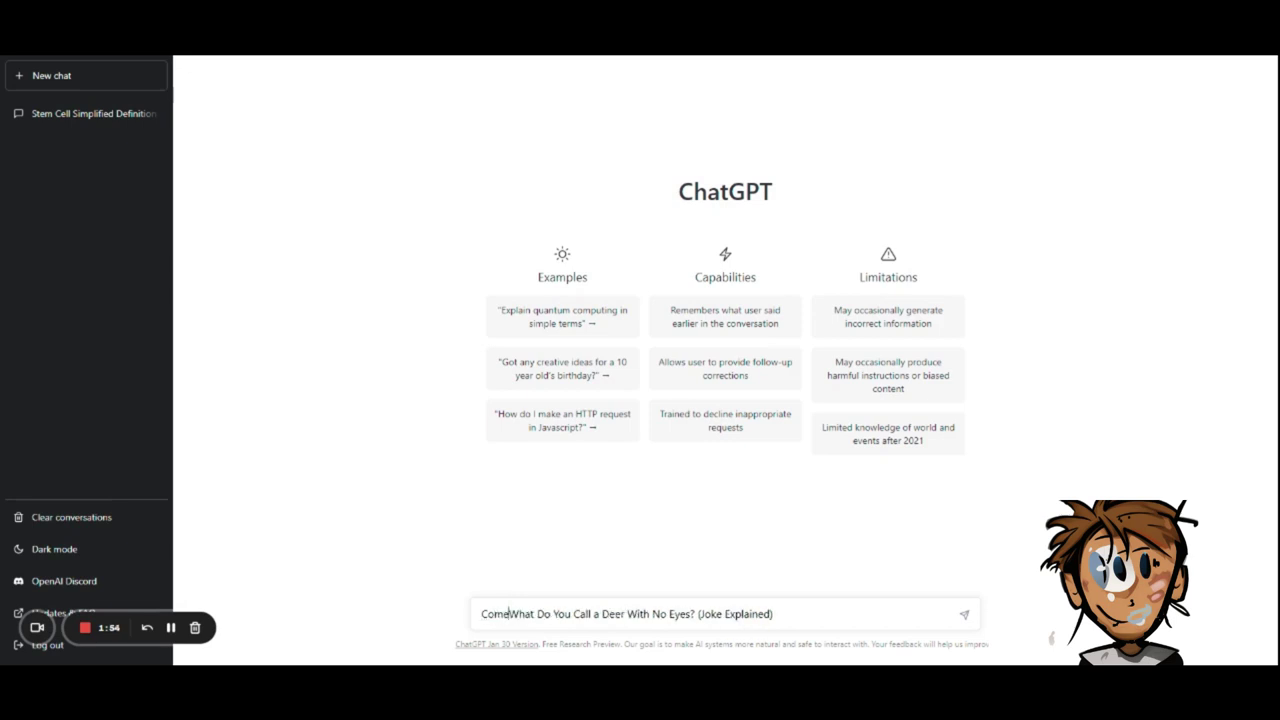
pyautogui.write(' up with ')
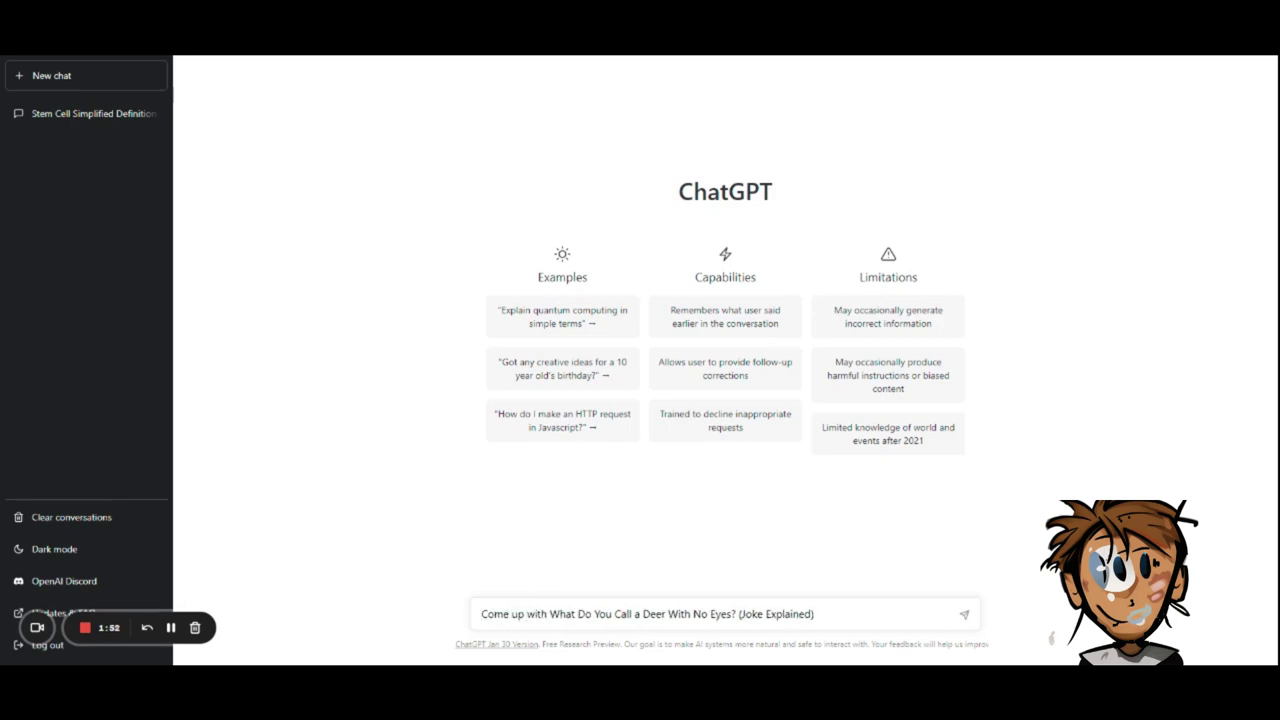
pyautogui.write('10 ca')
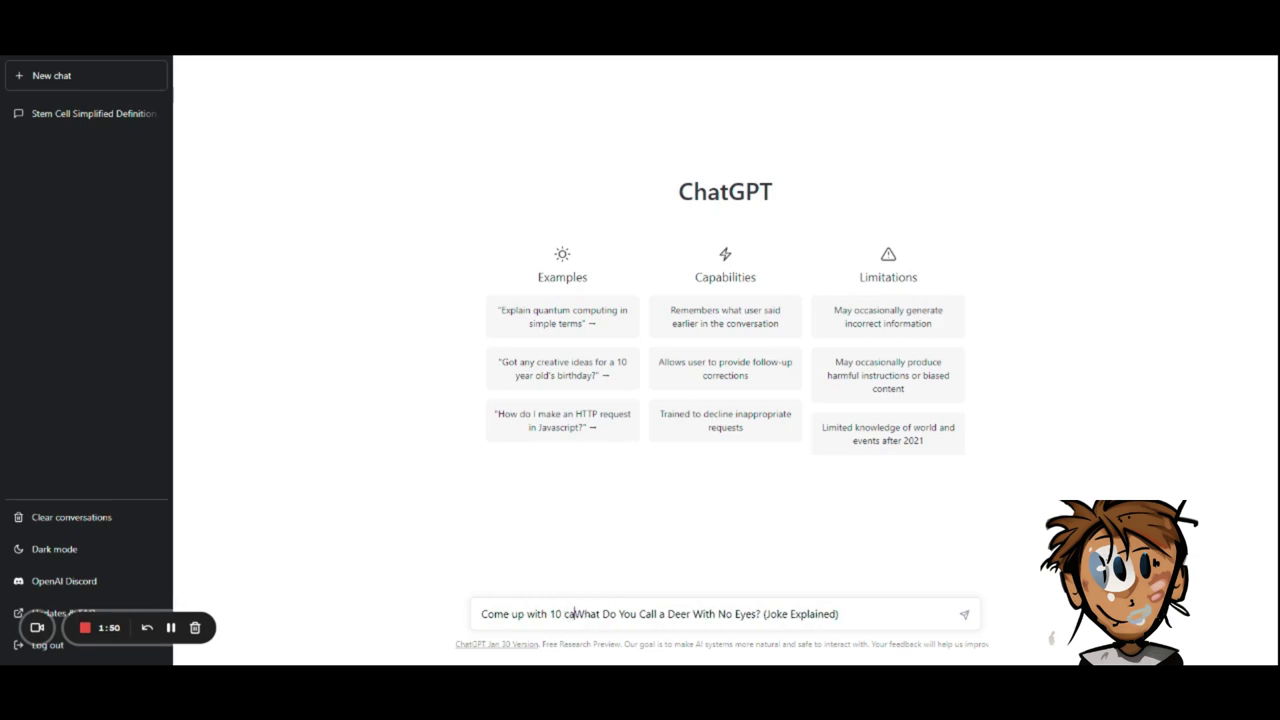
pyautogui.write('tchy and SE')
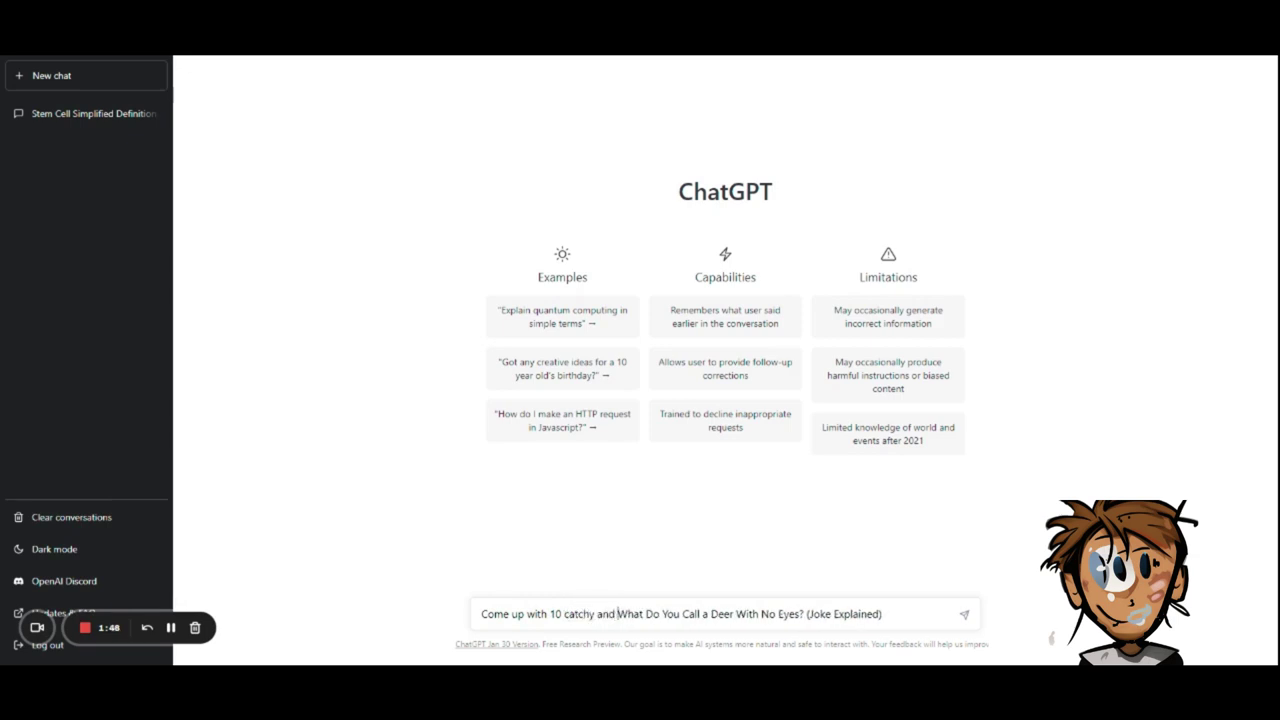
pyautogui.write('O-optimized ')
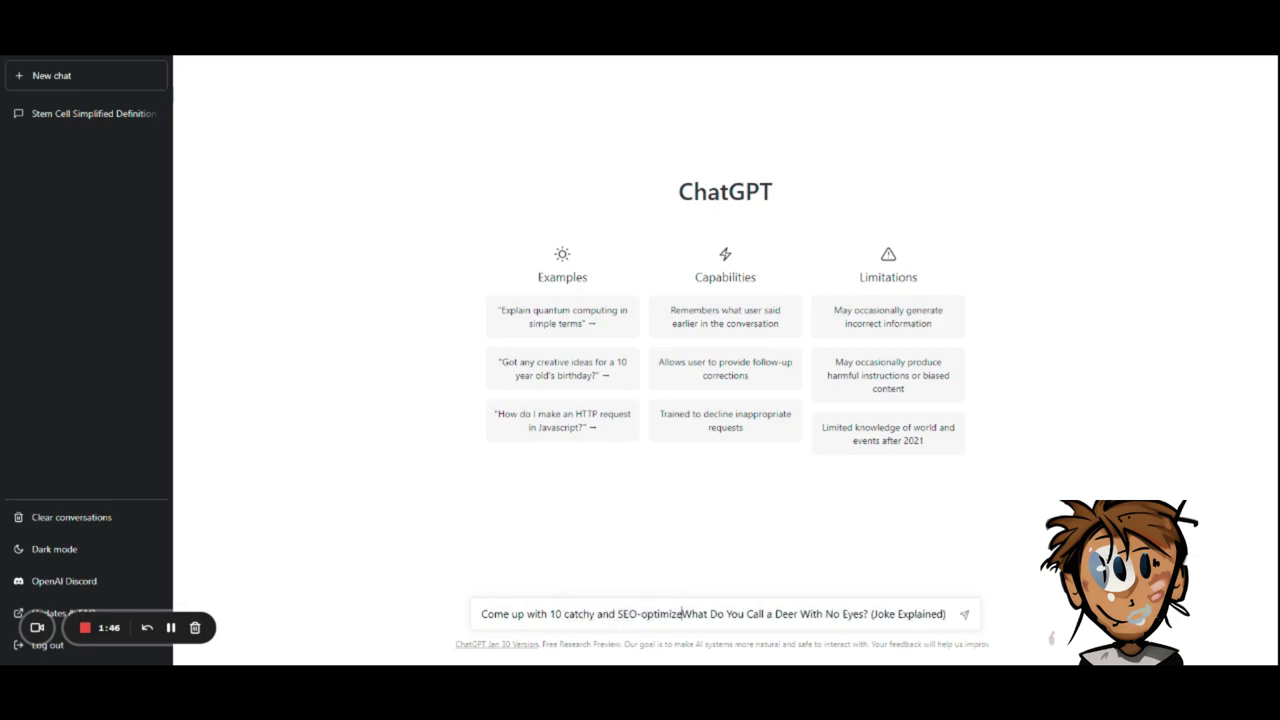
pyautogui.write('titles for a blog p')
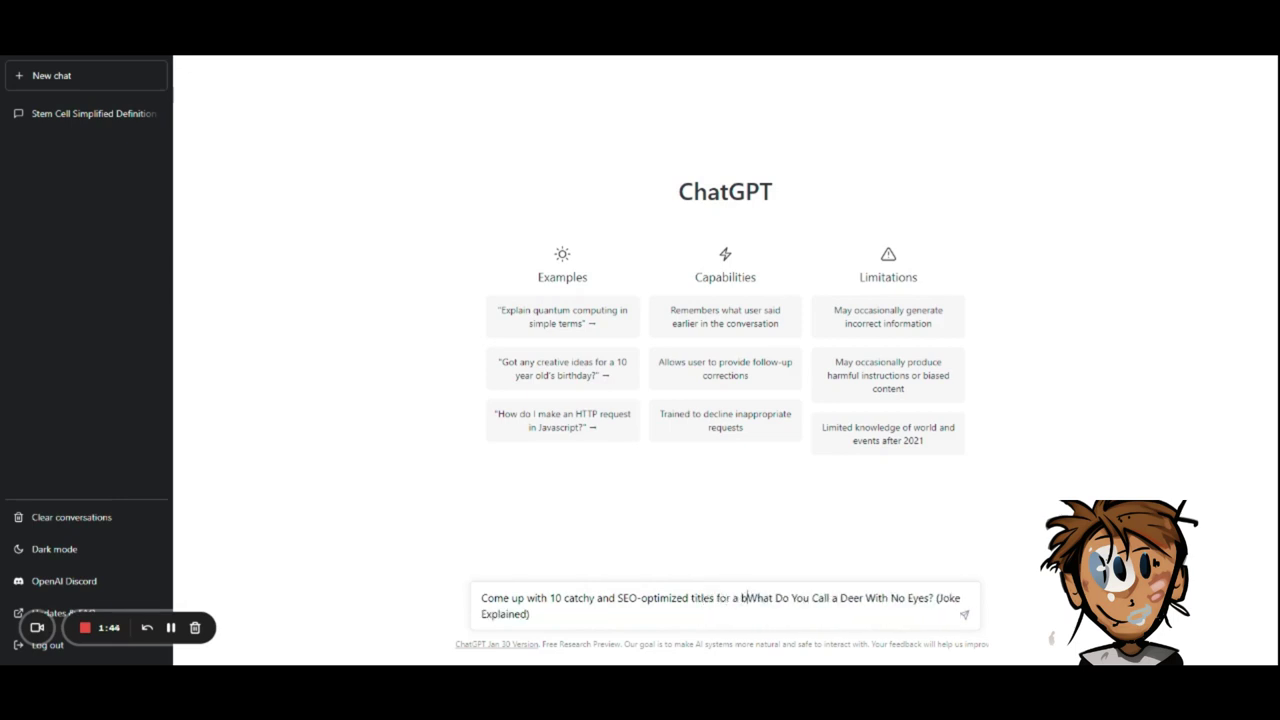
pyautogui.write('ost about "')
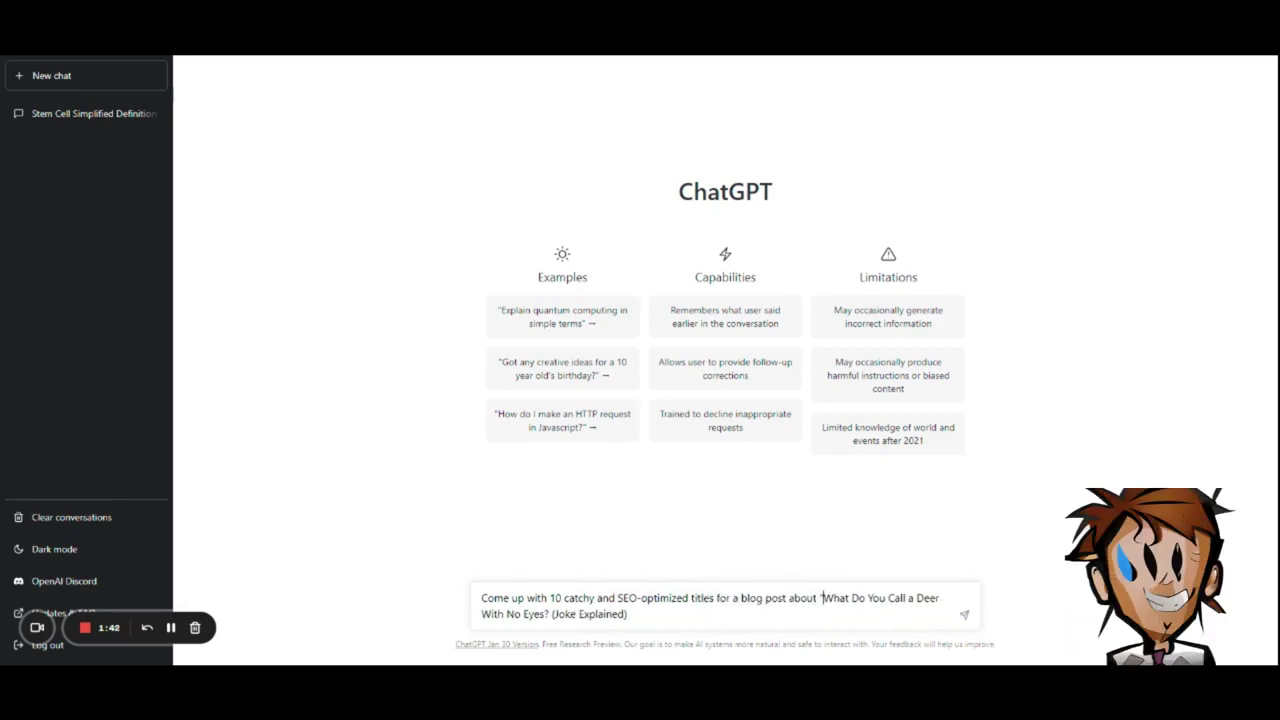
pyautogui.click(673, 629)
pyautogui.write('"')
pyautogui.click(481, 600)
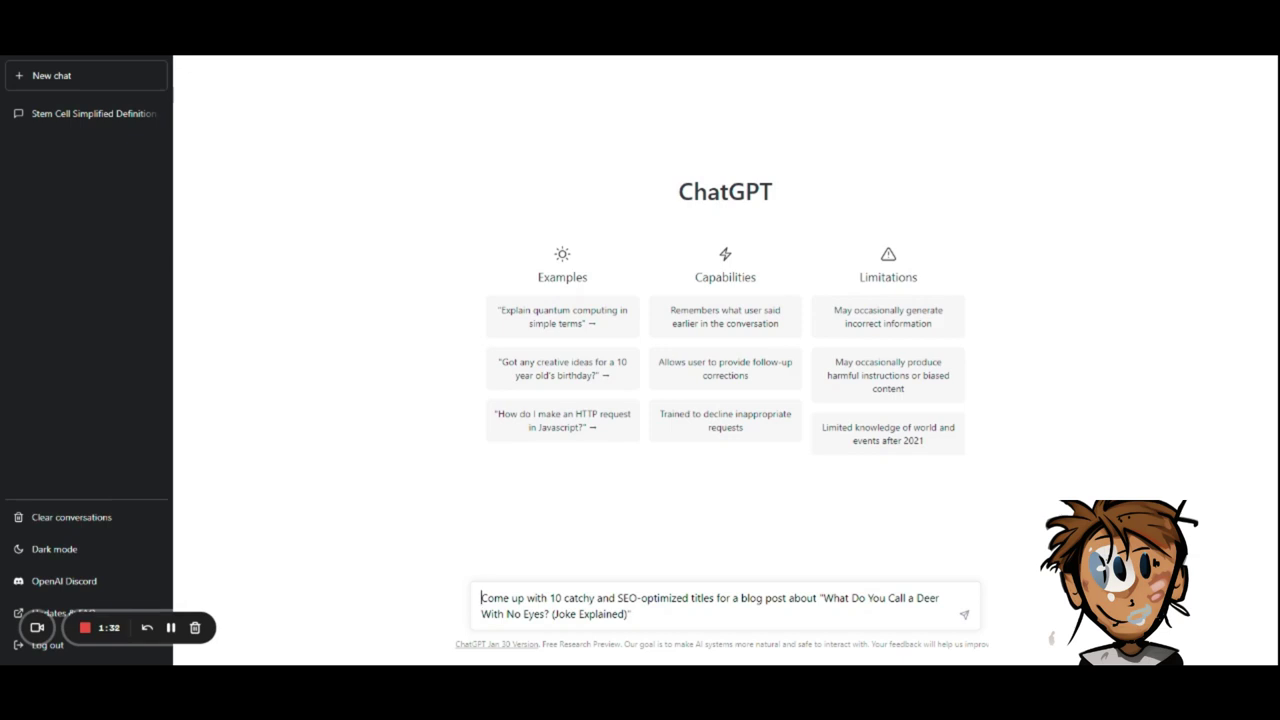
pyautogui.write('You ')
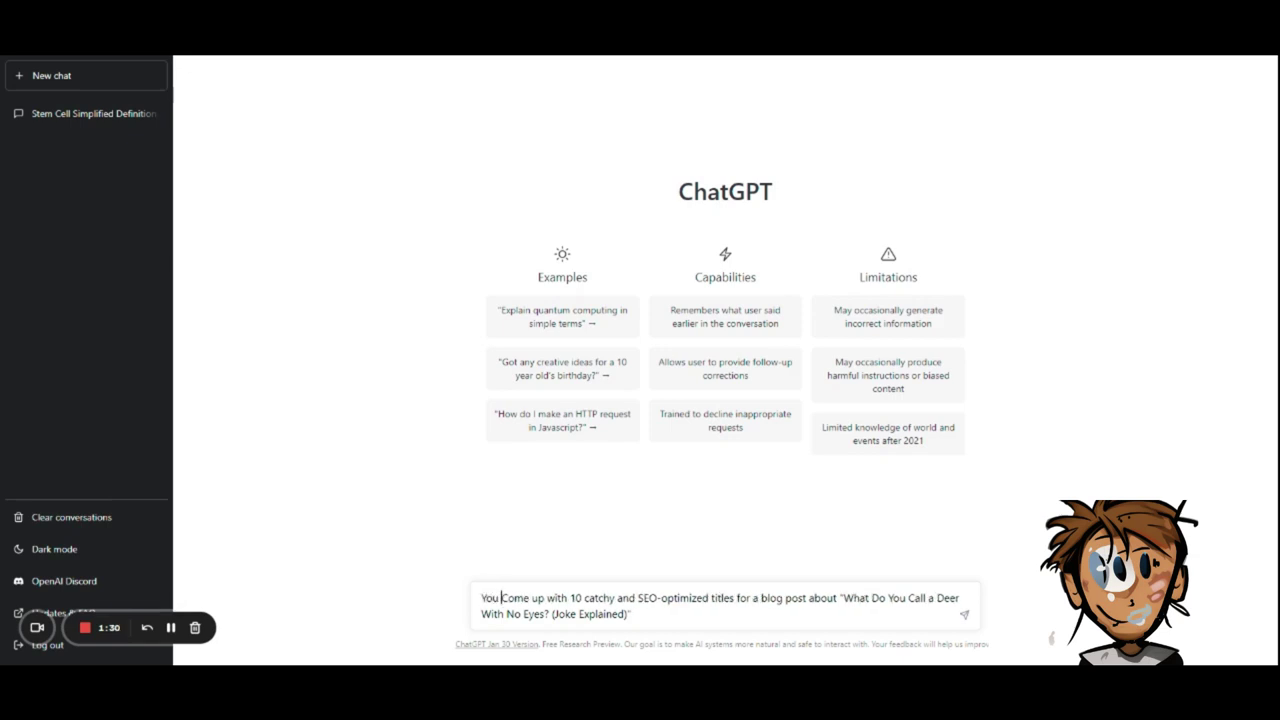
pyautogui.write('are a professi')
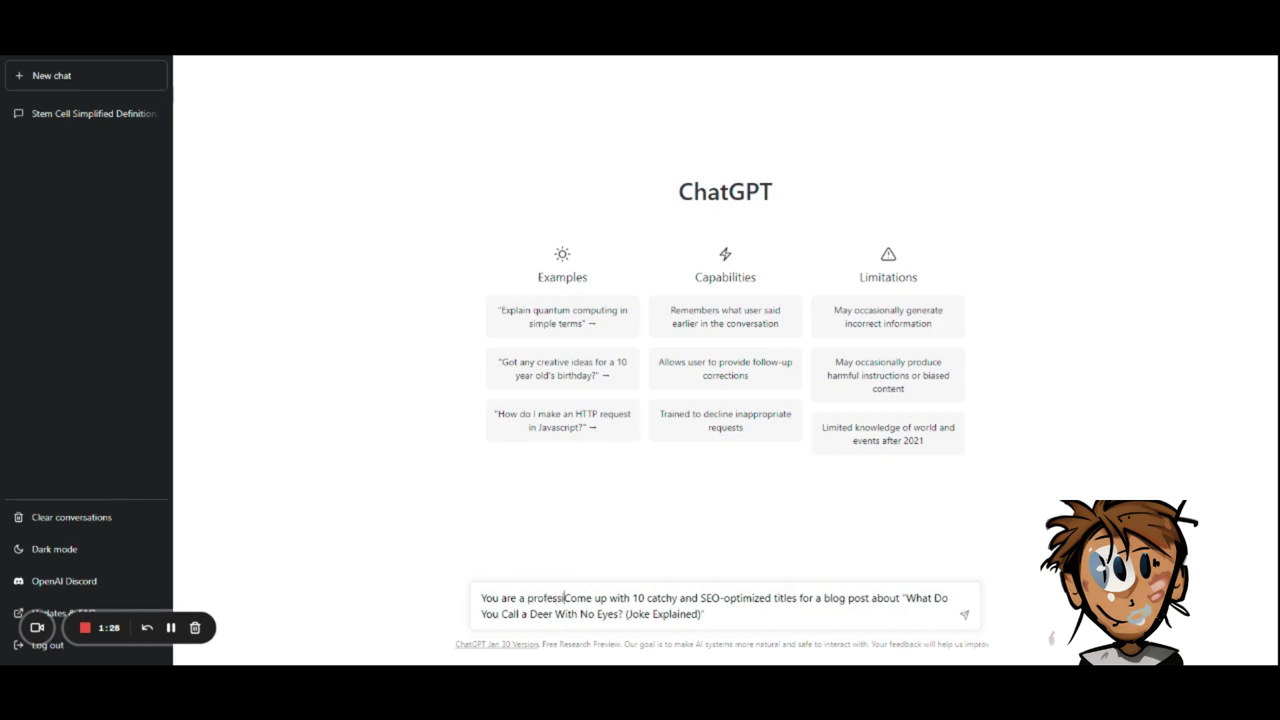
pyautogui.write('onal blogger')
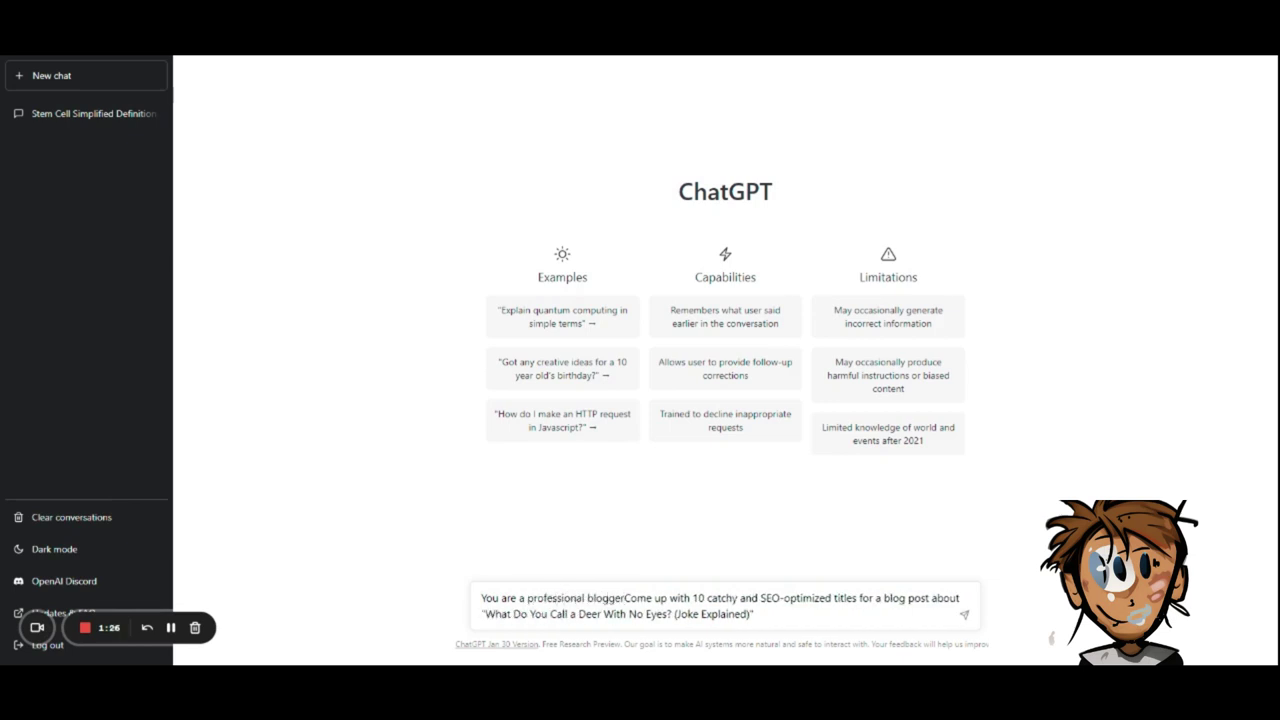
pyautogui.write('.')
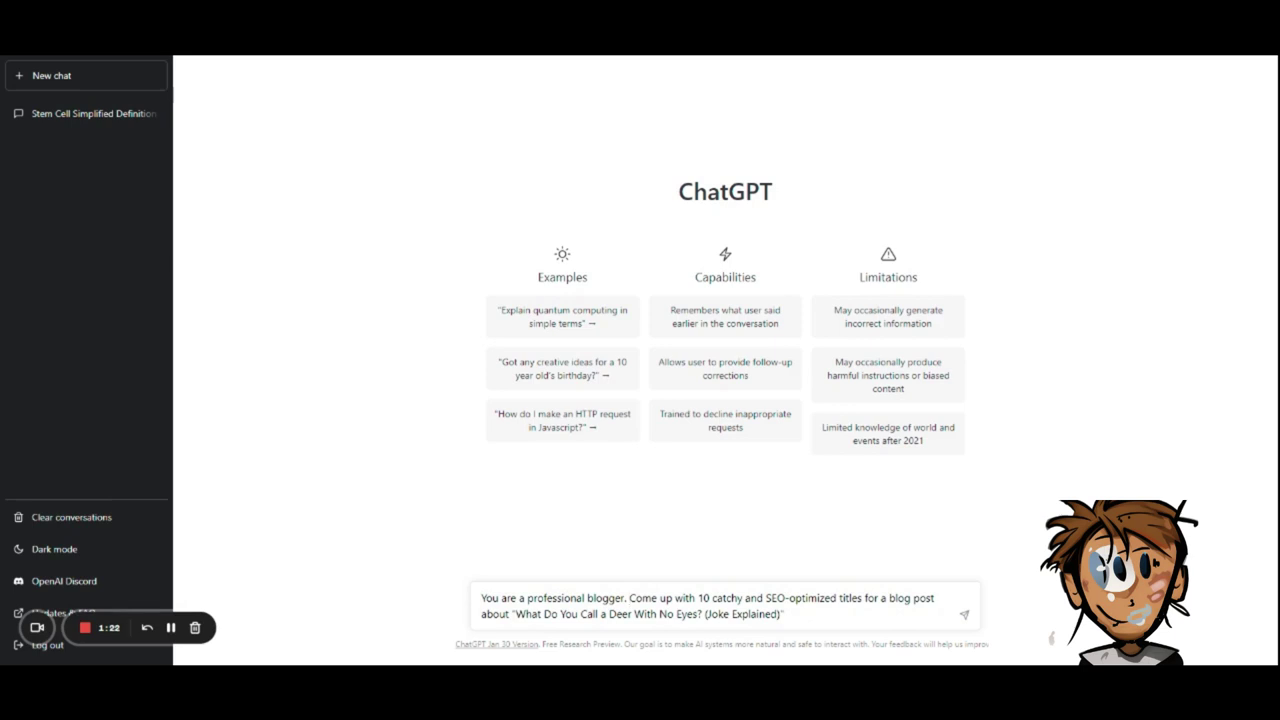
pyautogui.click(784, 613)
# Send the blogger prompt, then select the sent prompt text to reuse it
pyautogui.click(965, 617)
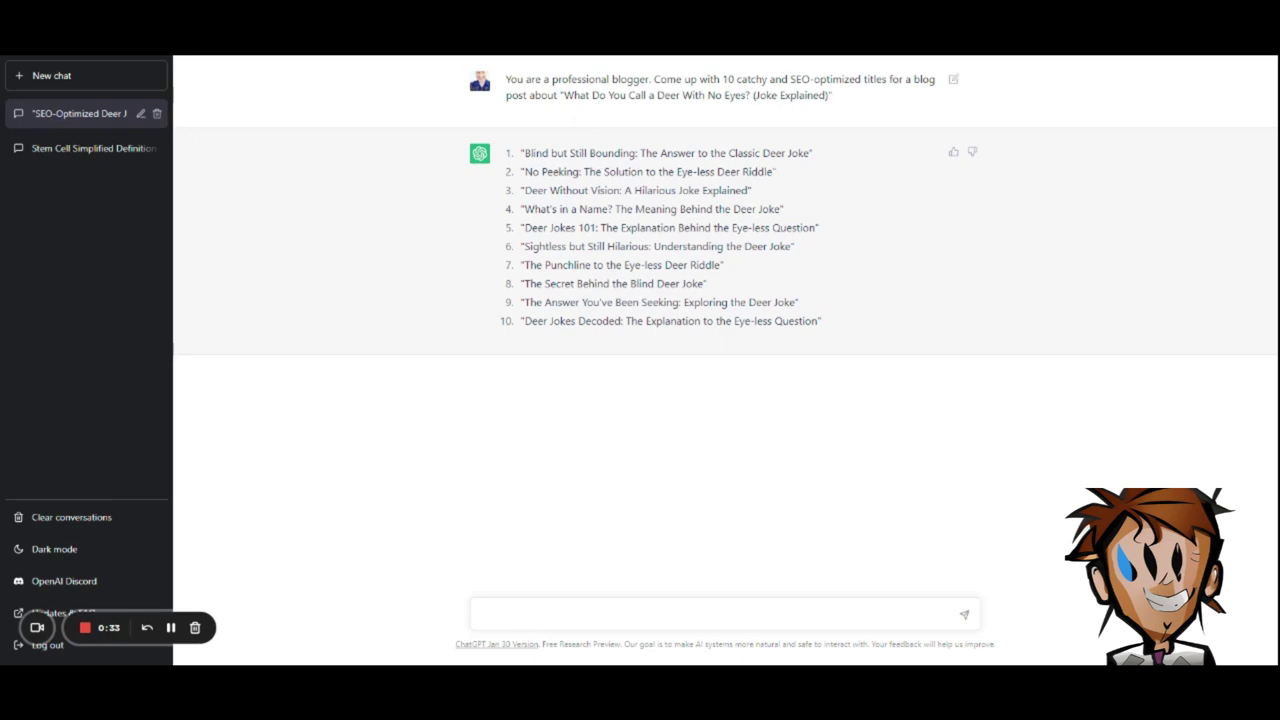
pyautogui.moveTo(560, 95); pyautogui.dragTo(832, 95)
pyautogui.moveTo(507, 79); pyautogui.dragTo(850, 106)
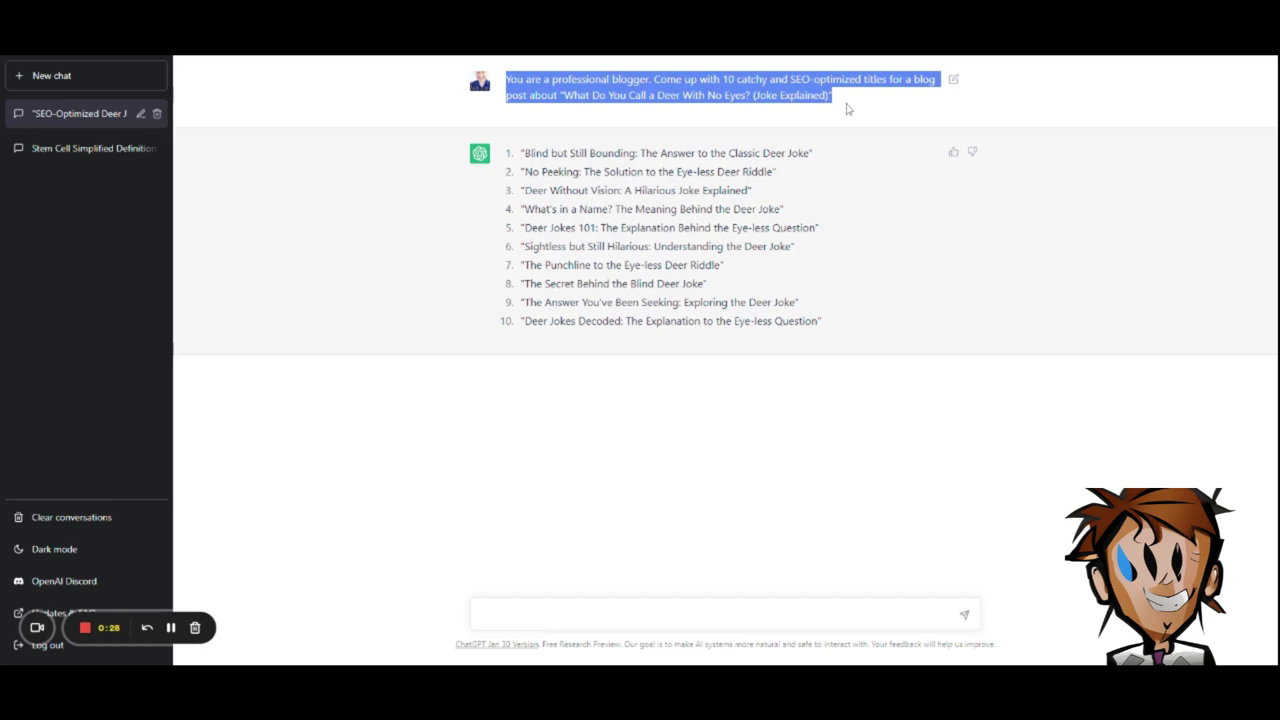
pyautogui.click(660, 614)
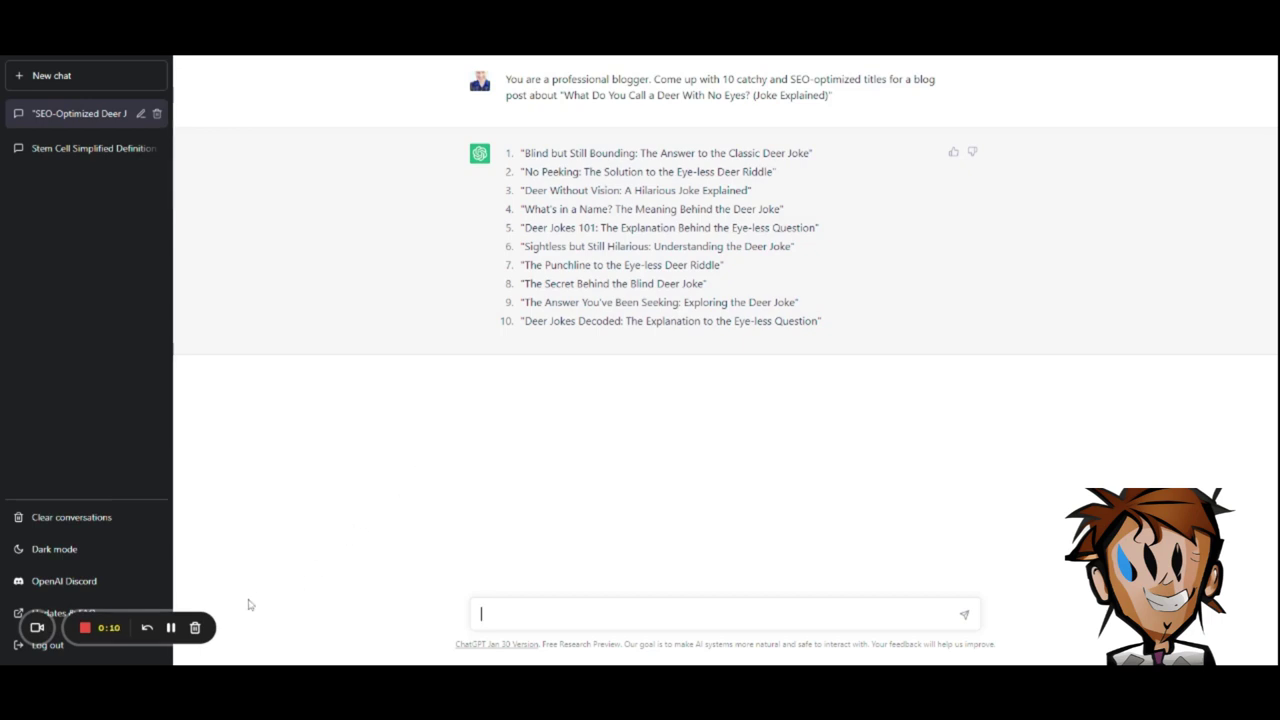
pyautogui.click(170, 627)
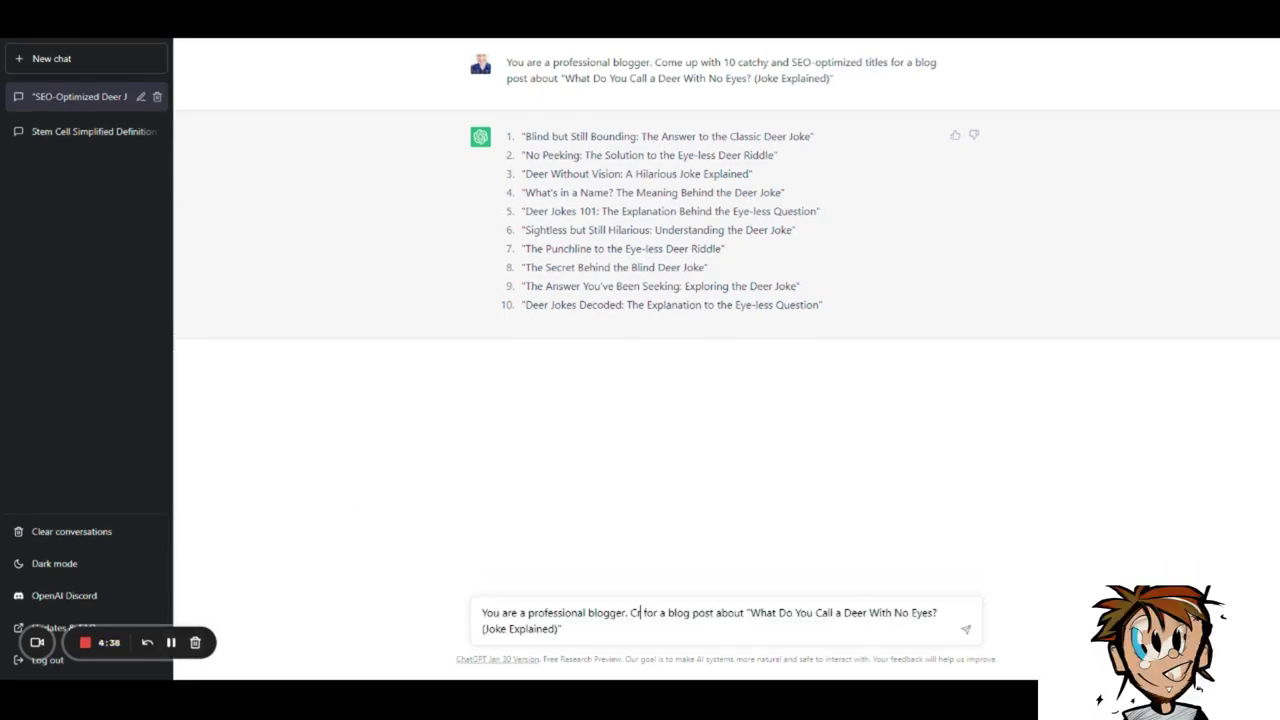
pyautogui.write('reate an outline')
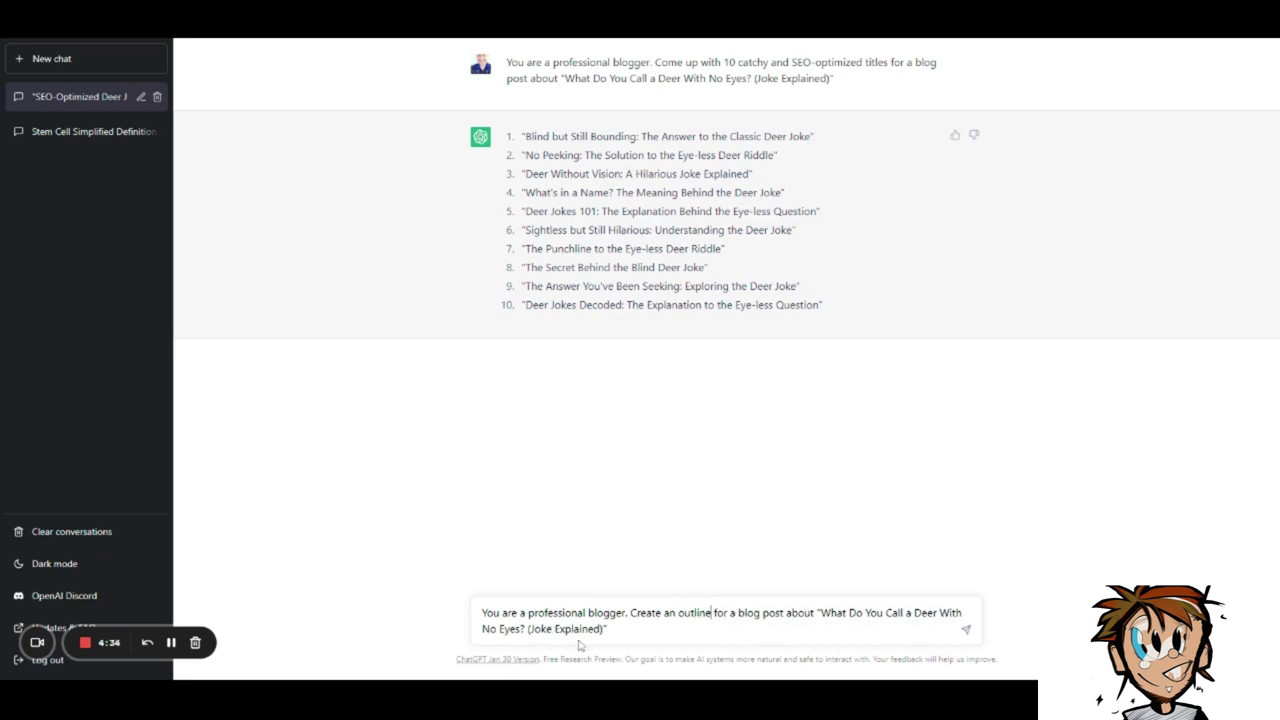
pyautogui.click(603, 643)
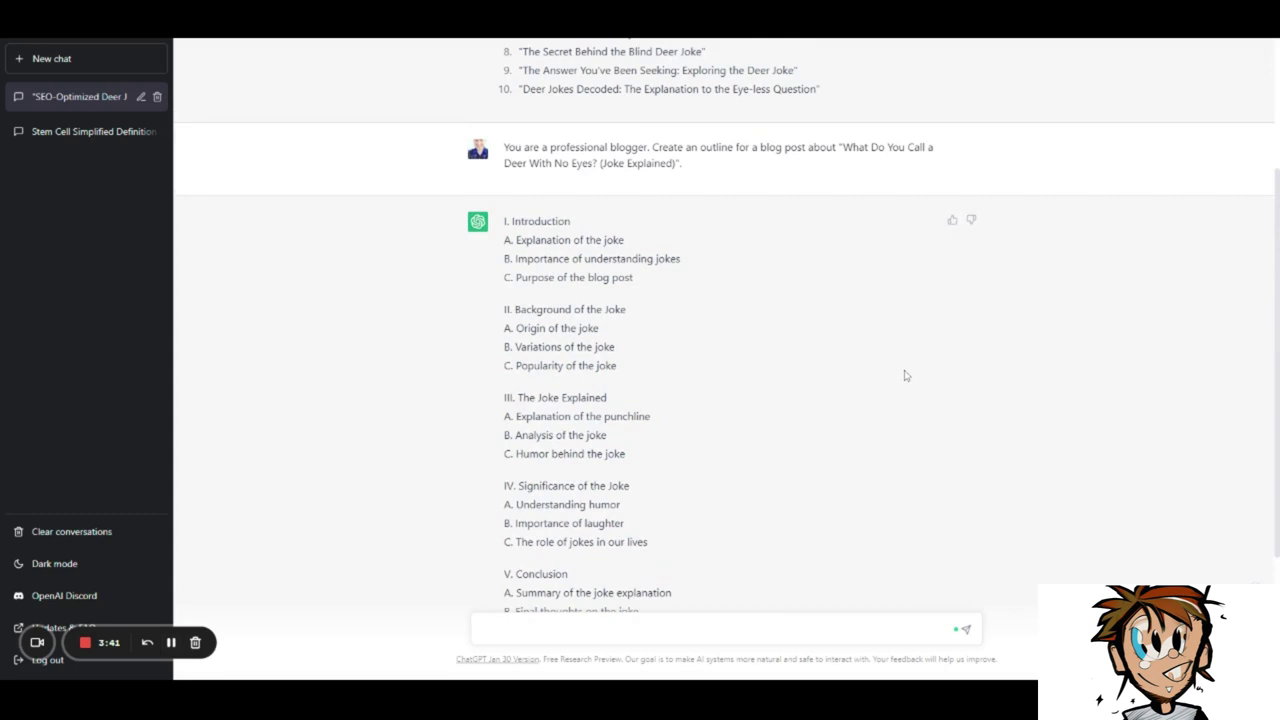
pyautogui.scroll(-2, 860, 359)
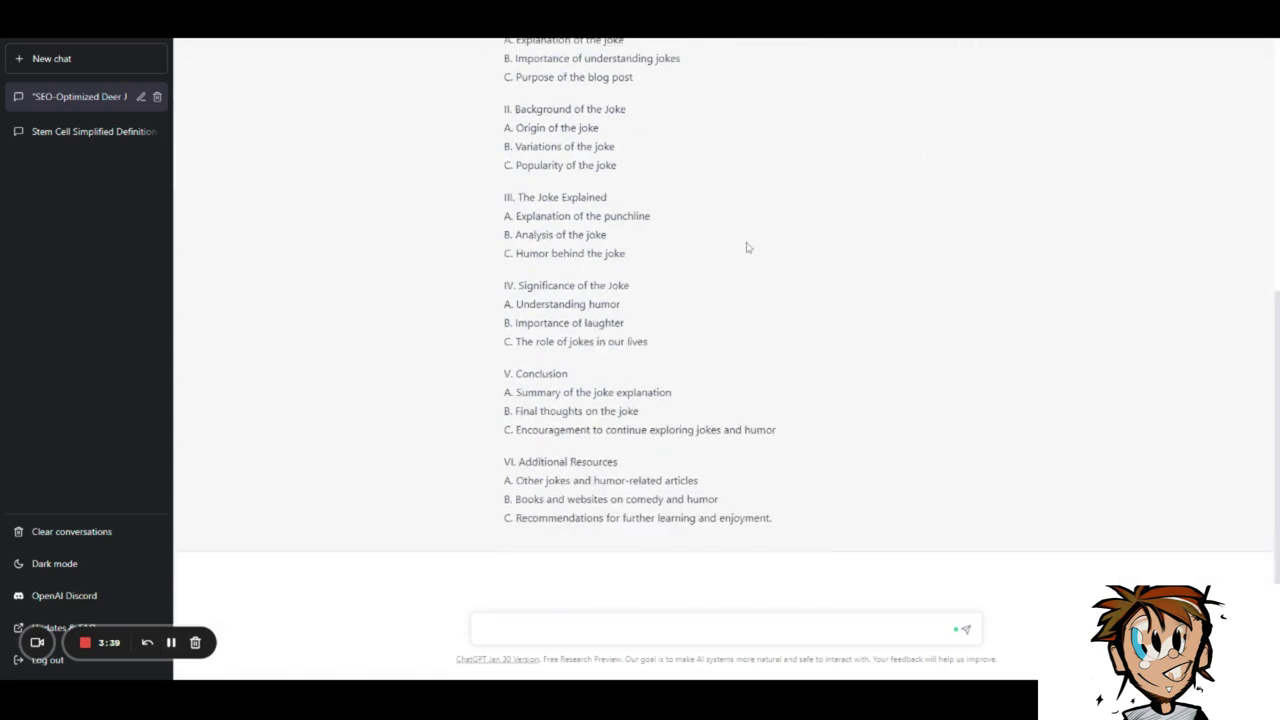
pyautogui.scroll(1, 746, 247)
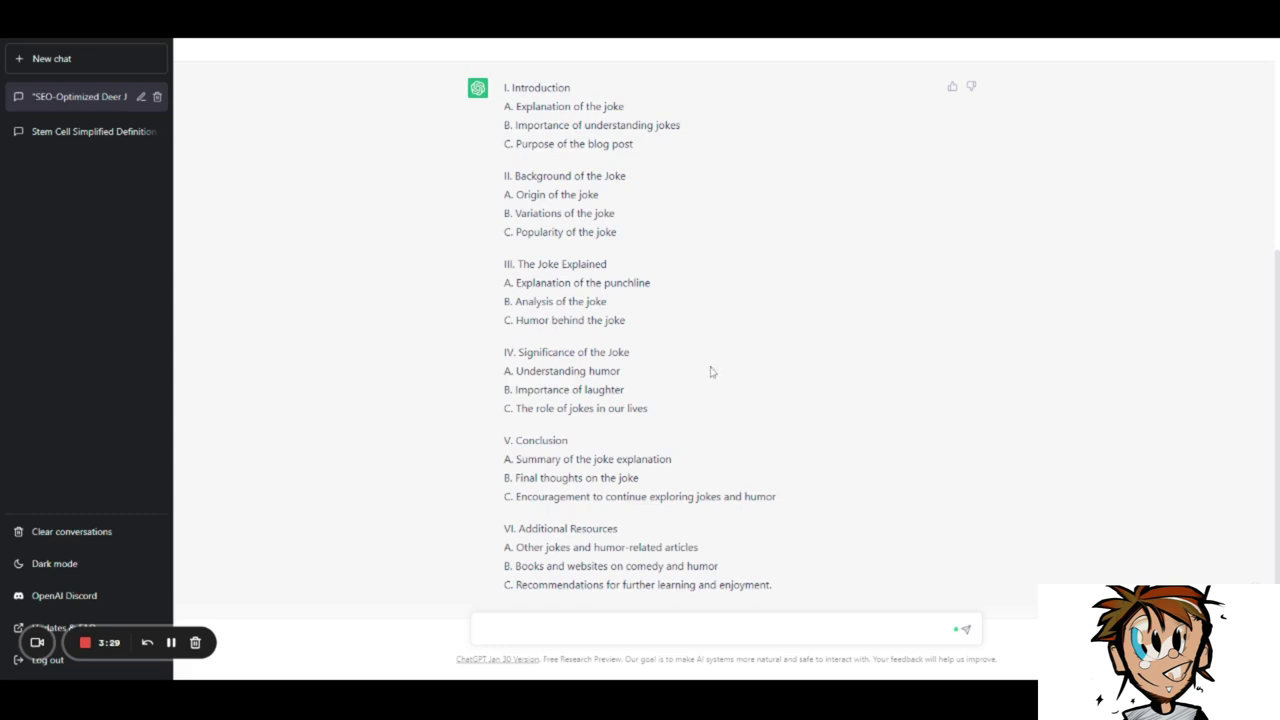
pyautogui.scroll(1, 588, 368)
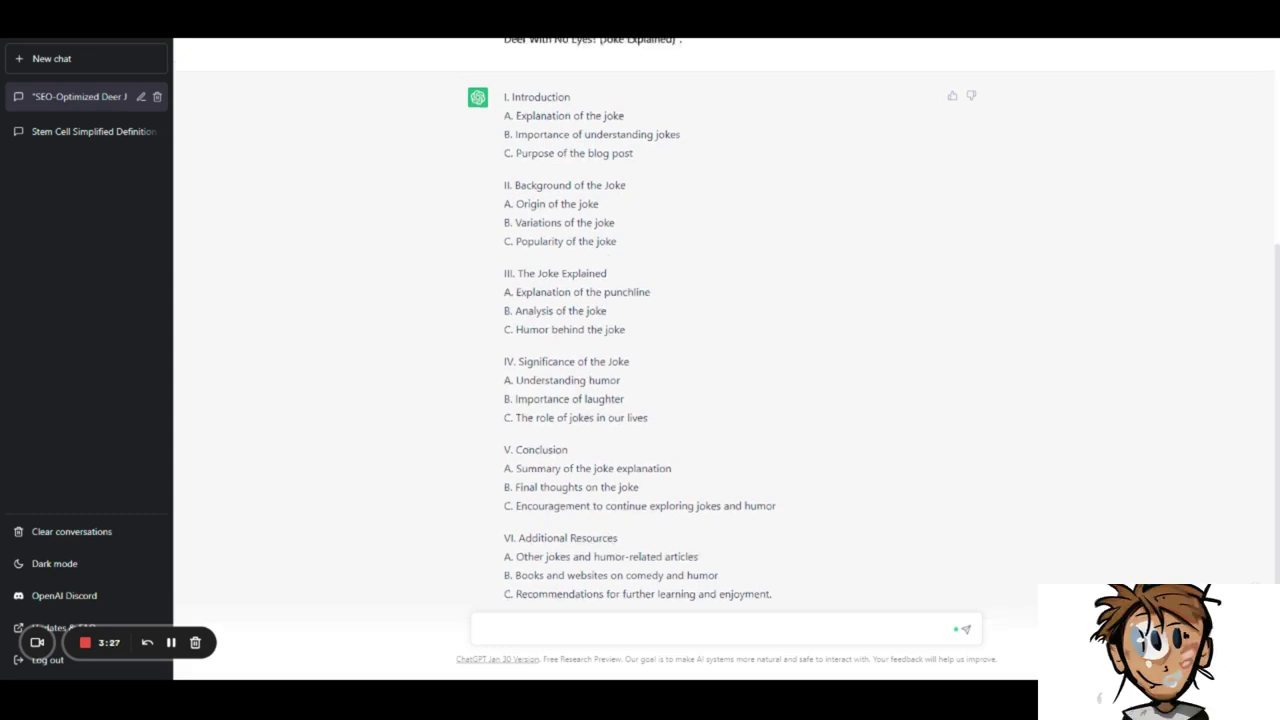
pyautogui.scroll(-1, 708, 393)
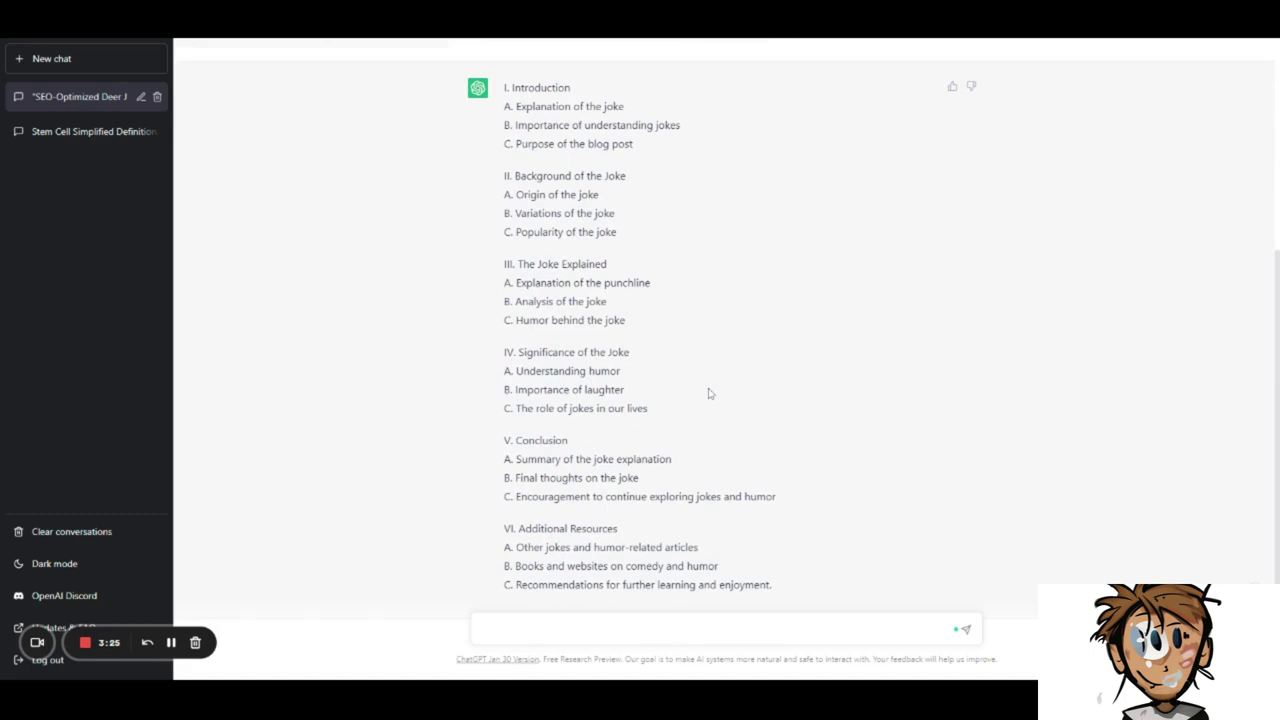
pyautogui.scroll(1, 708, 393)
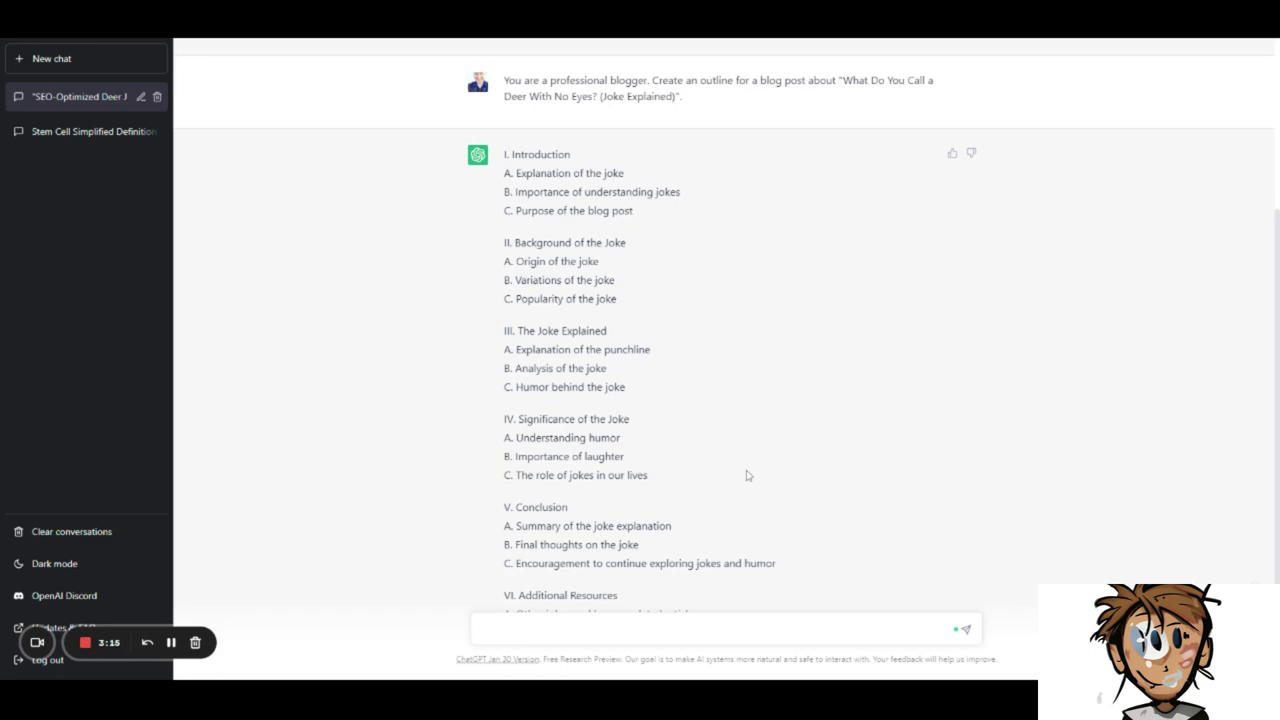
pyautogui.scroll(-1, 711, 437)
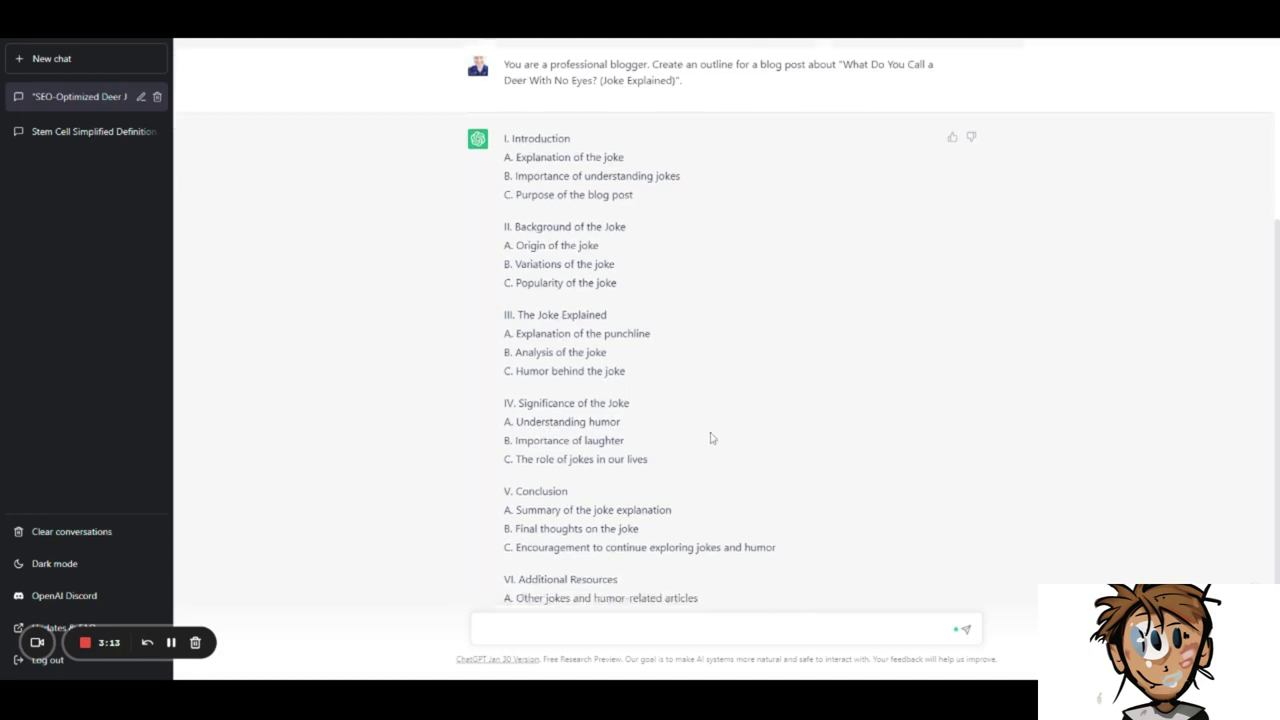
pyautogui.scroll(-2, 711, 437)
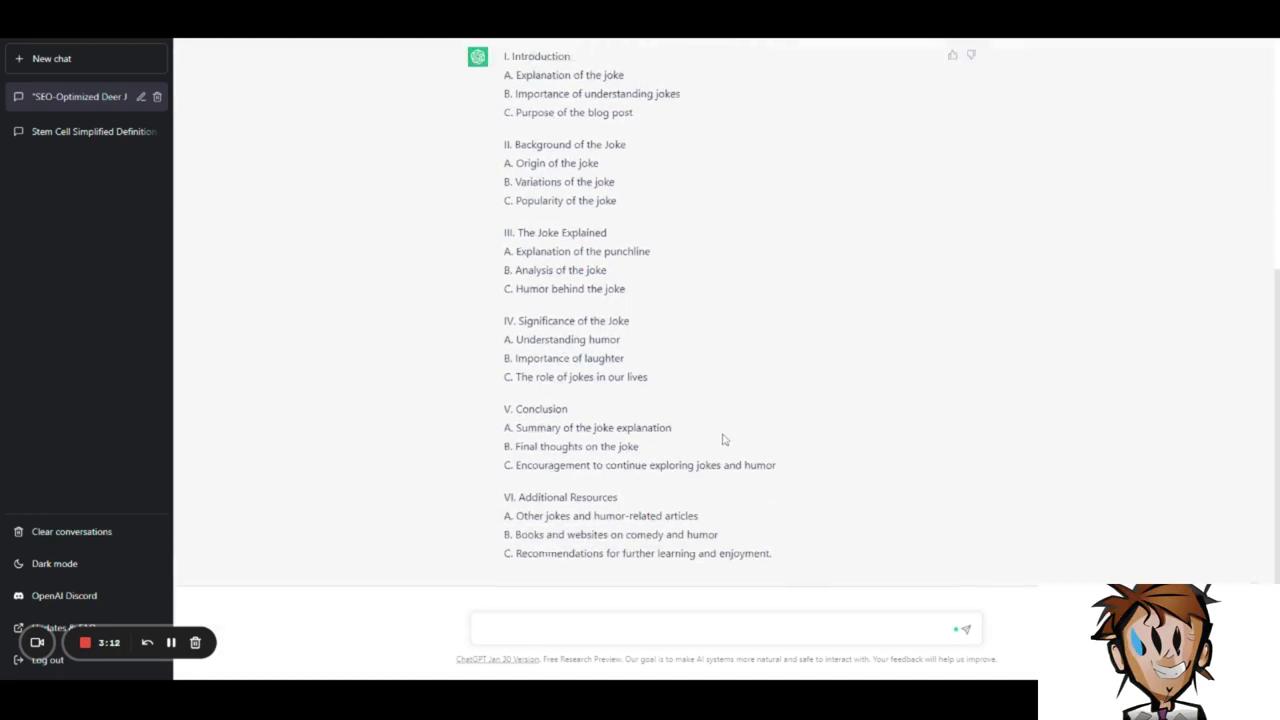
pyautogui.scroll(2, 723, 440)
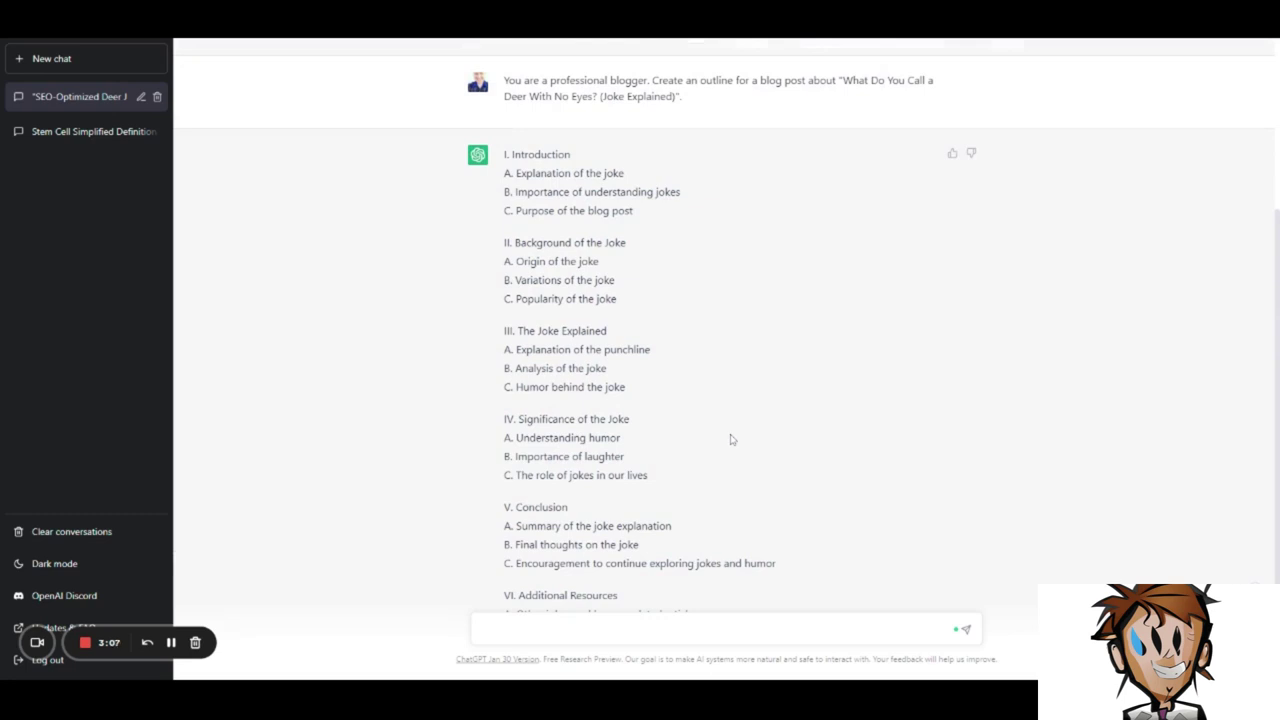
pyautogui.scroll(-2, 685, 195)
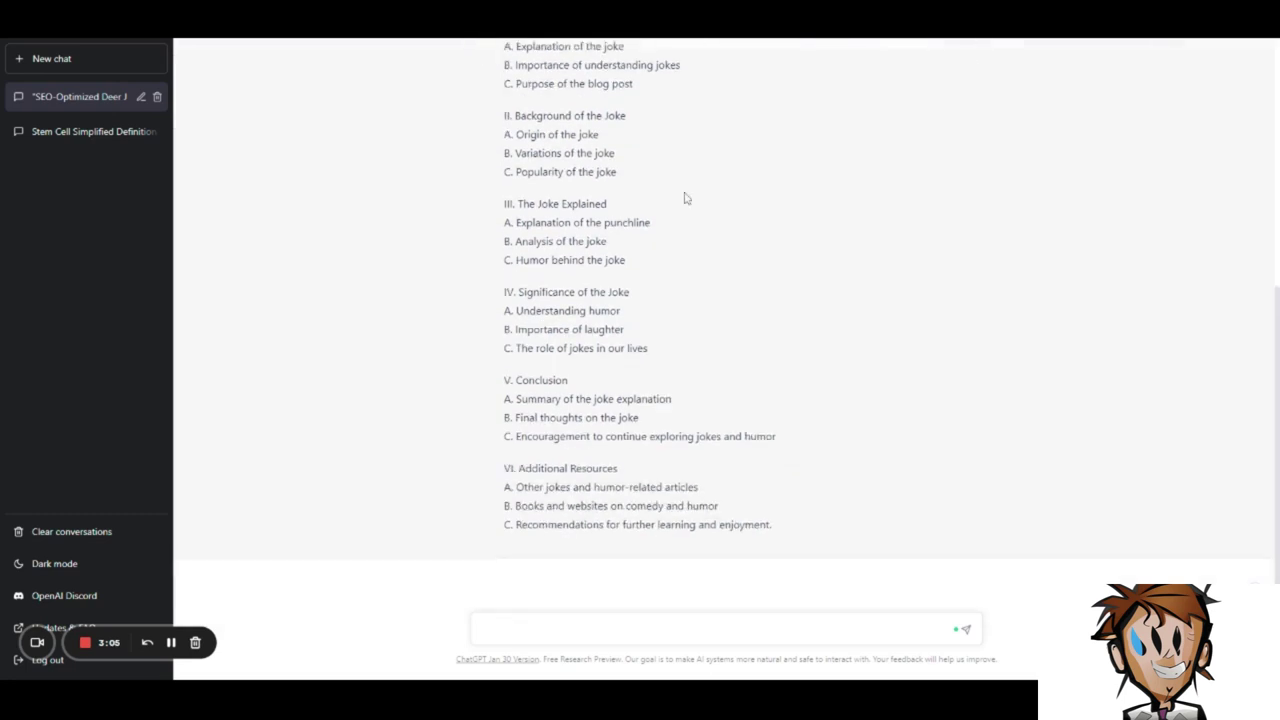
pyautogui.scroll(2, 826, 303)
pyautogui.scroll(-1, 826, 303)
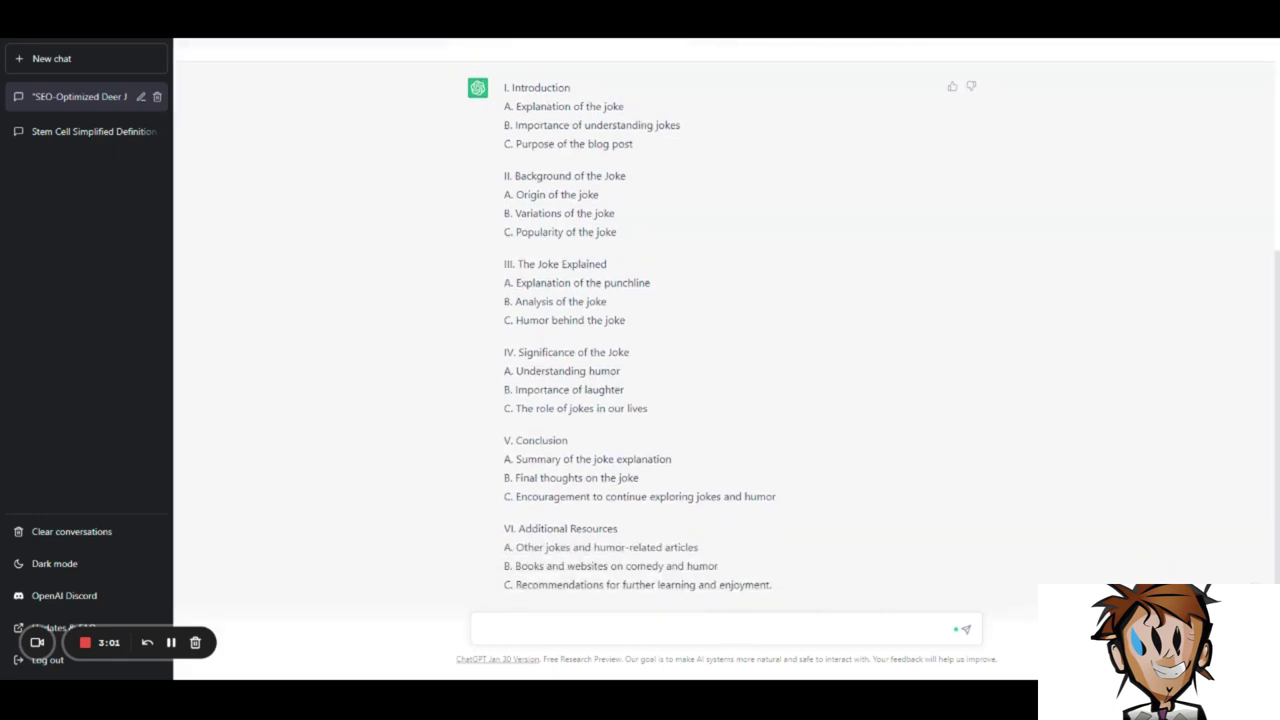
pyautogui.scroll(1, 826, 309)
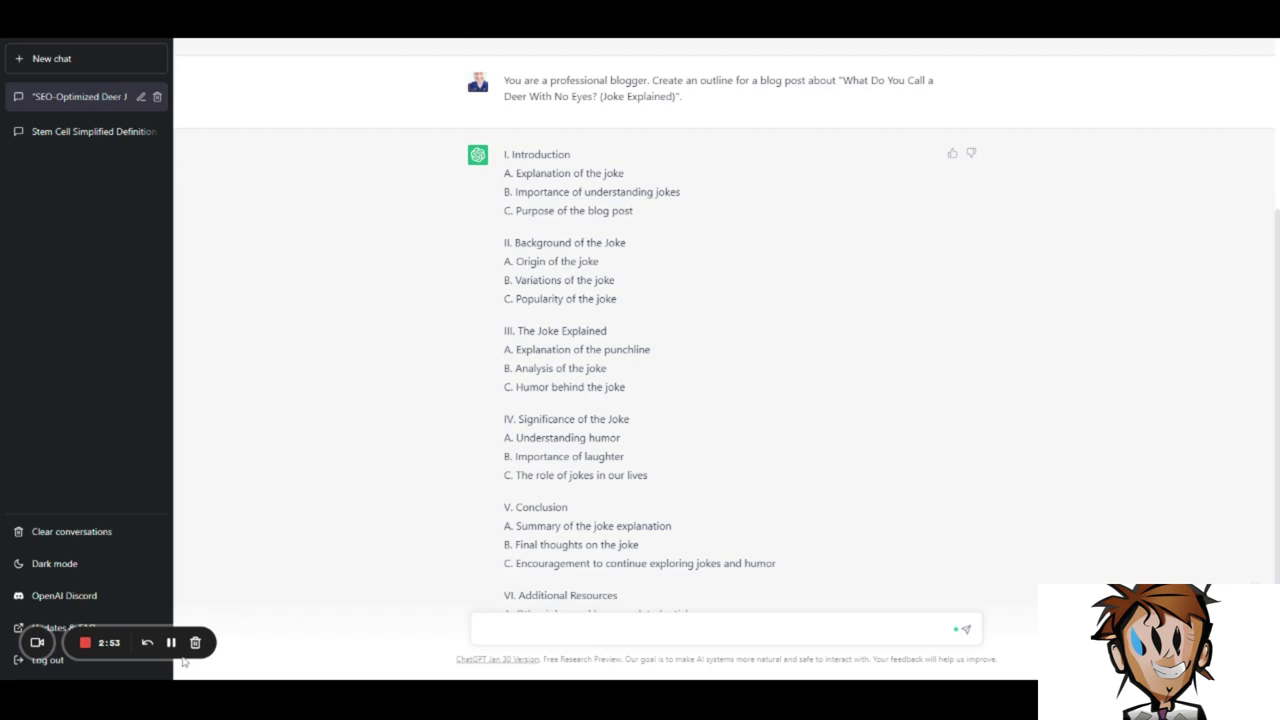
# Ask for a short, catchy introduction to the deer-joke blog post and read the reply
pyautogui.write('Write a short')
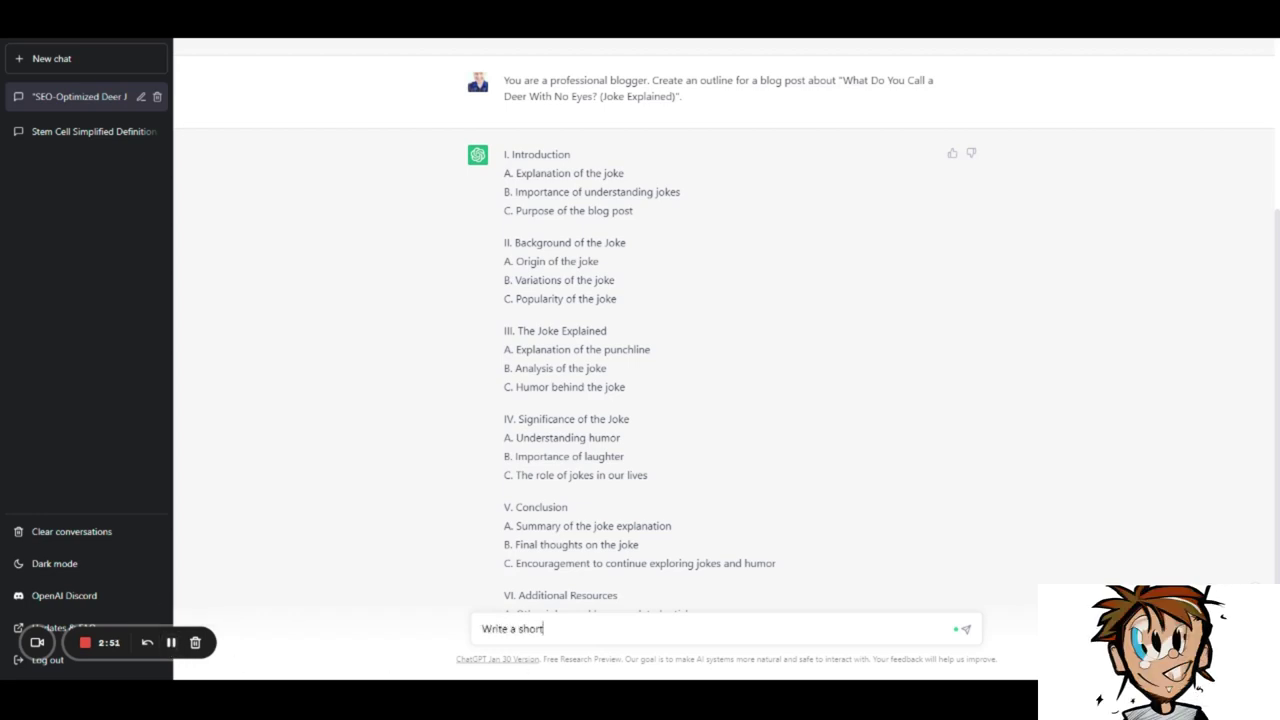
pyautogui.write(' and catchy introduction for this b')
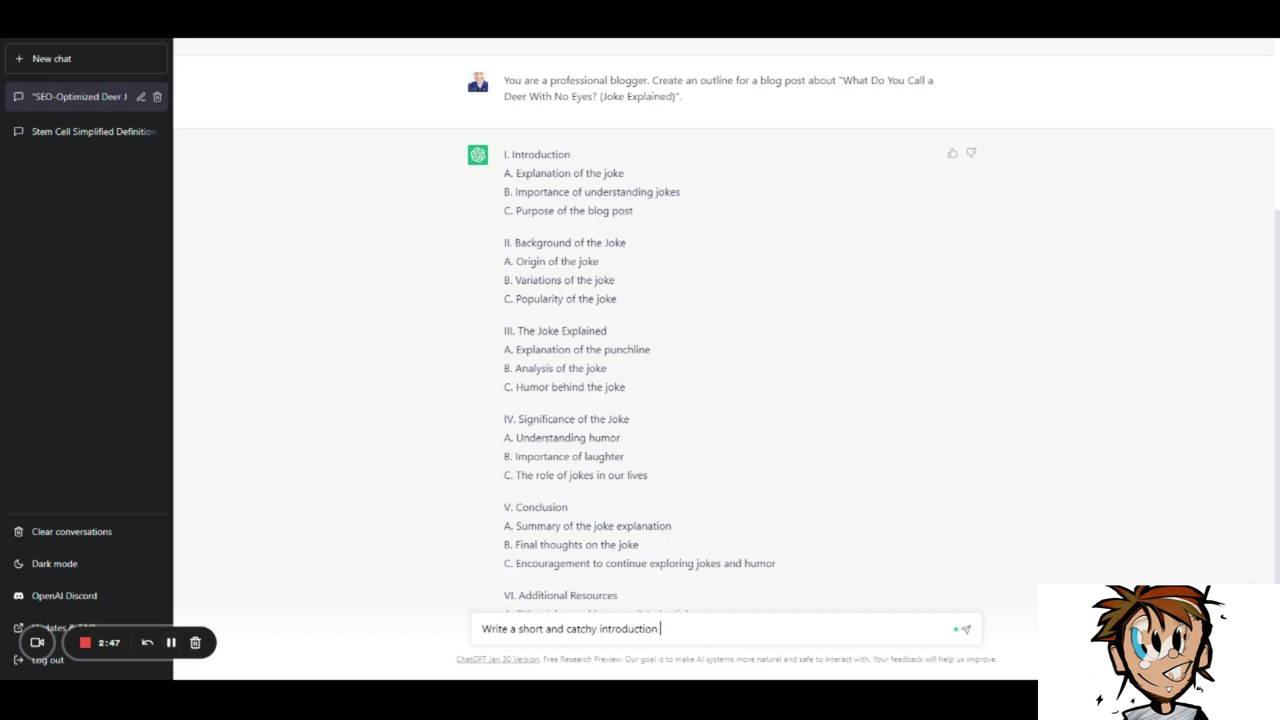
pyautogui.write('log post about "')
pyautogui.press('Return')
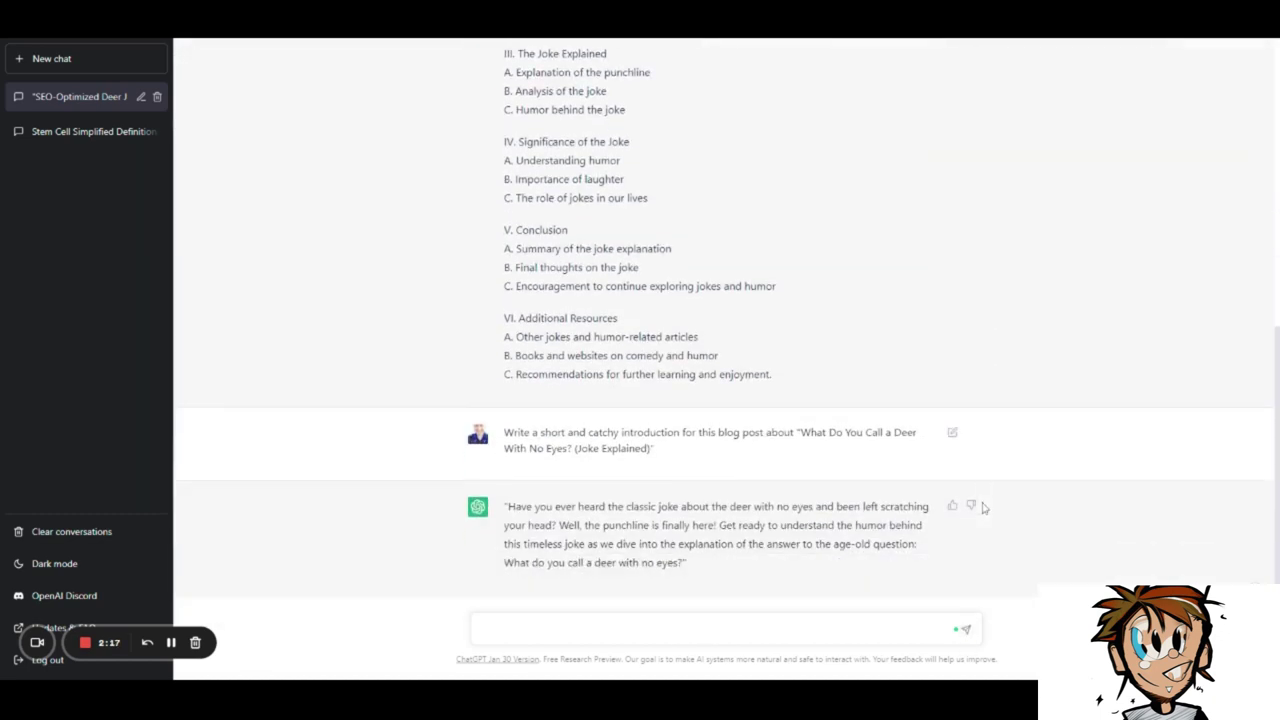
pyautogui.scroll(-1, 983, 507)
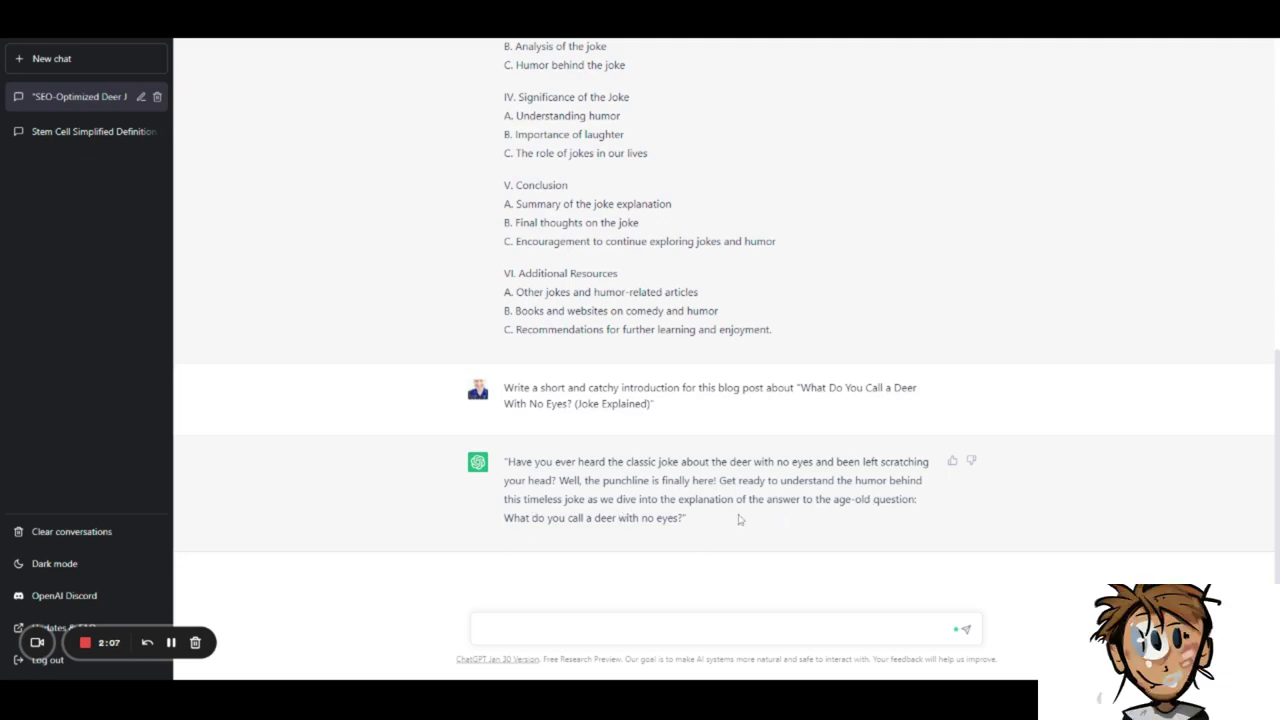
# Rate the introduction reply as helpful and copy its text
pyautogui.click(953, 461)
pyautogui.moveTo(504, 462); pyautogui.dragTo(761, 524)
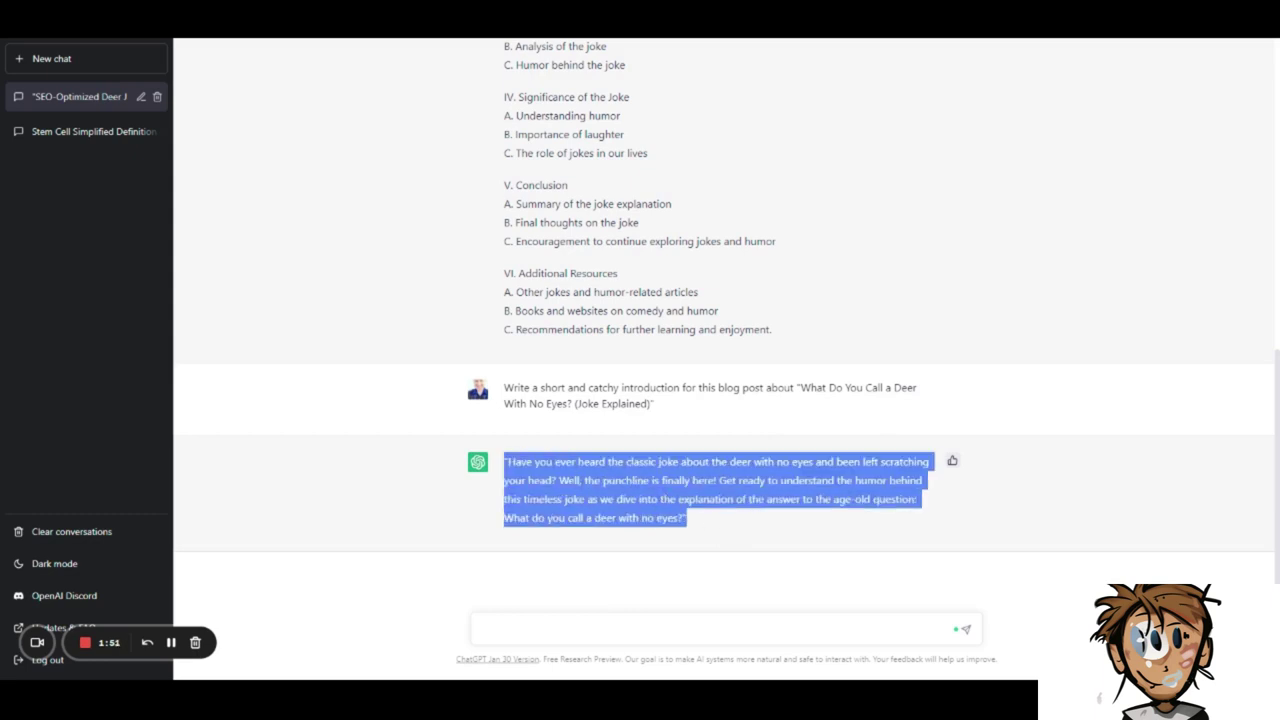
pyautogui.click(482, 628)
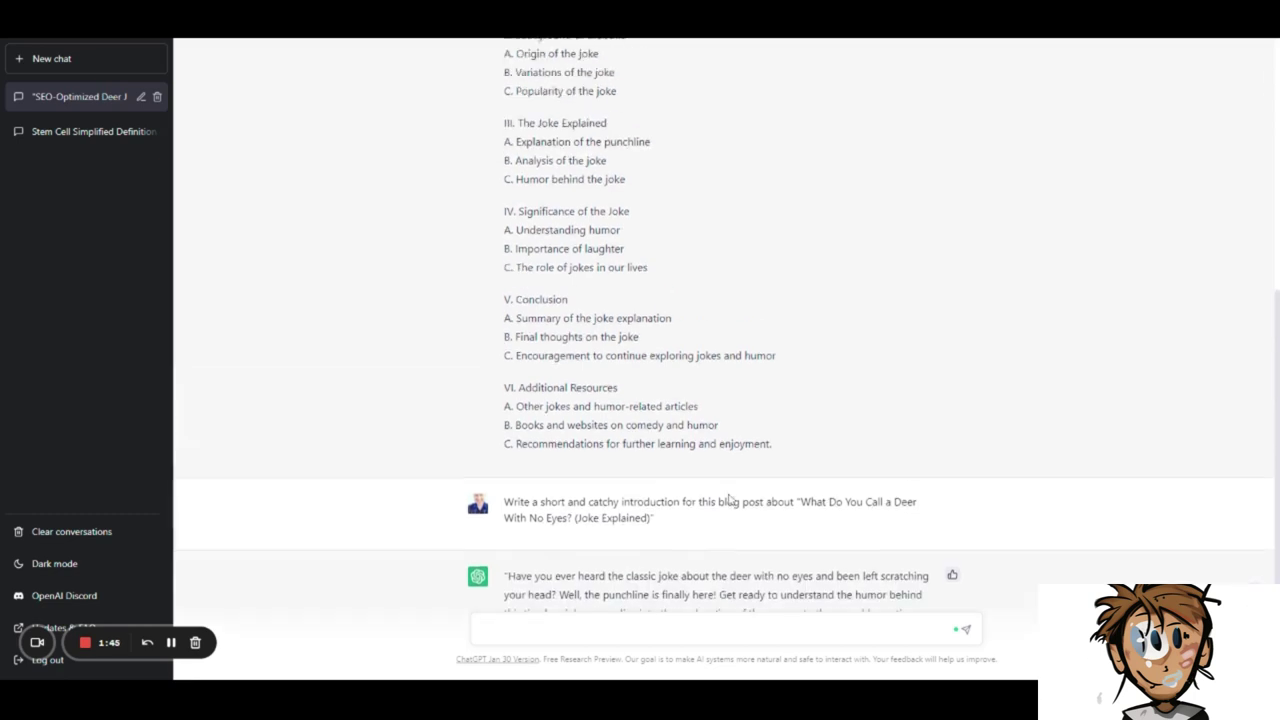
# Request a paragraph per subheading, explaining 'noideer' as 'no idea', and review the full post
pyautogui.scroll(2, 760, 477)
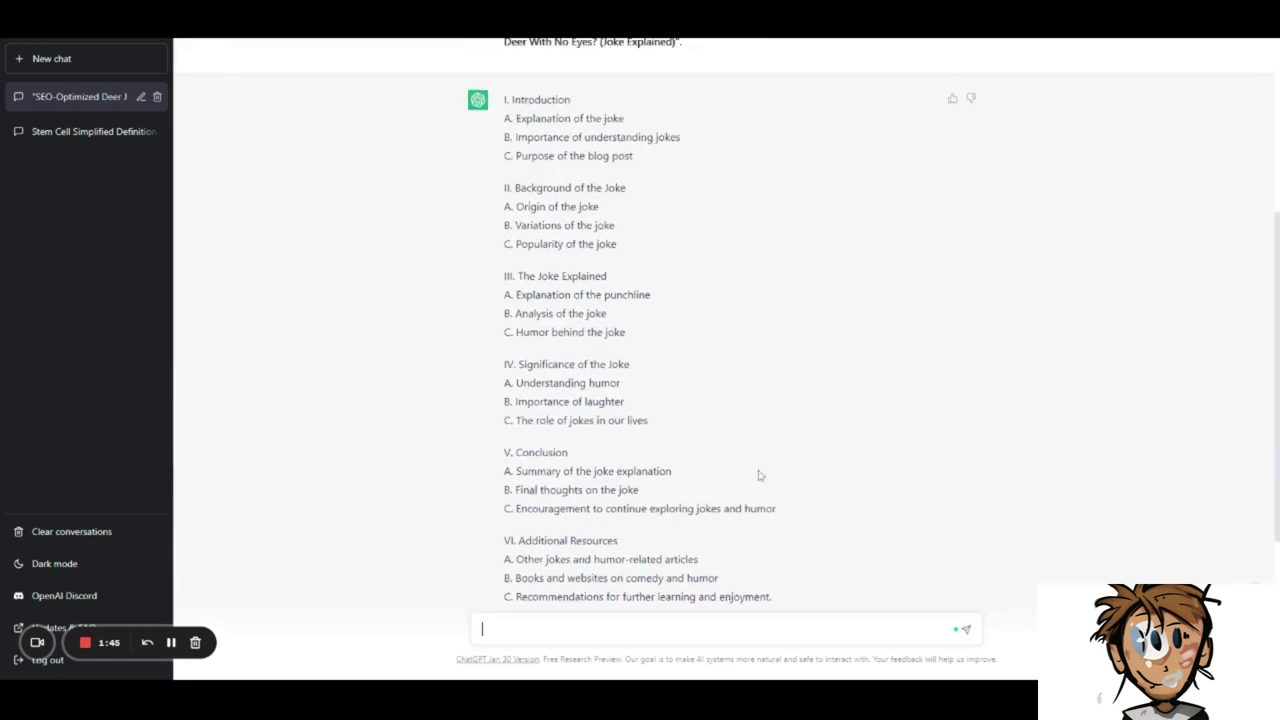
pyautogui.scroll(-5, 812, 429)
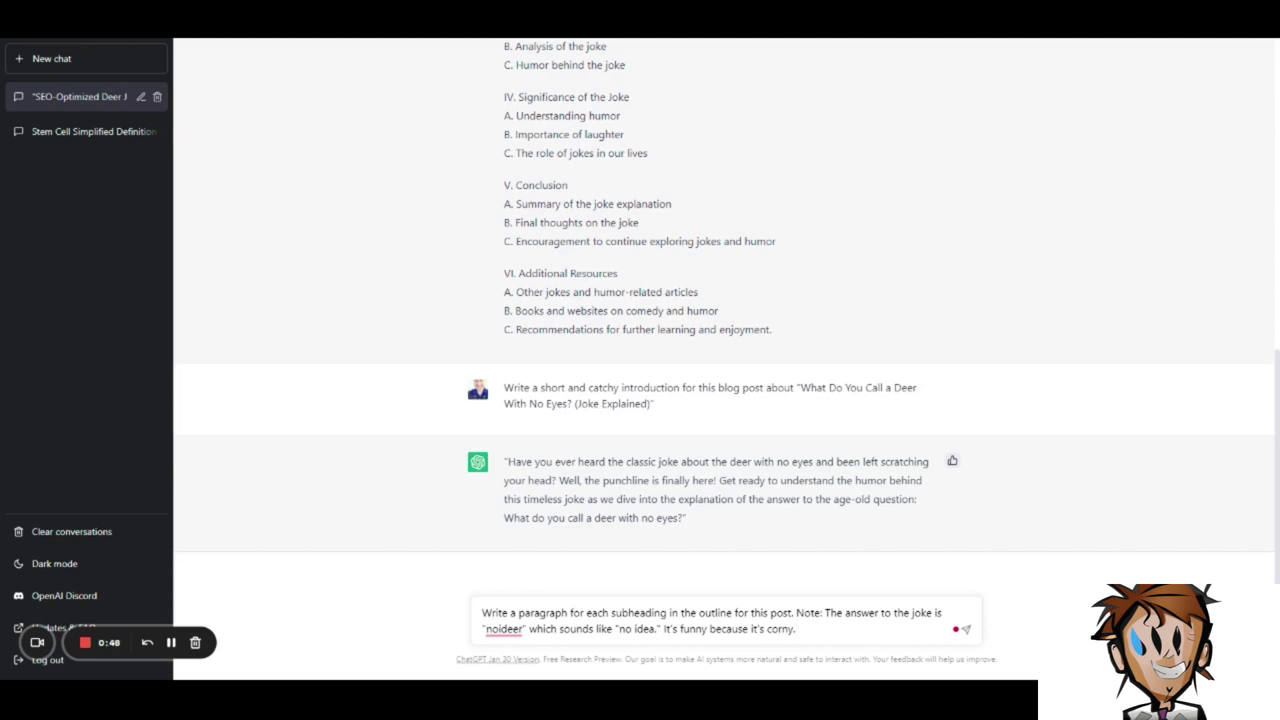
pyautogui.click(963, 632)
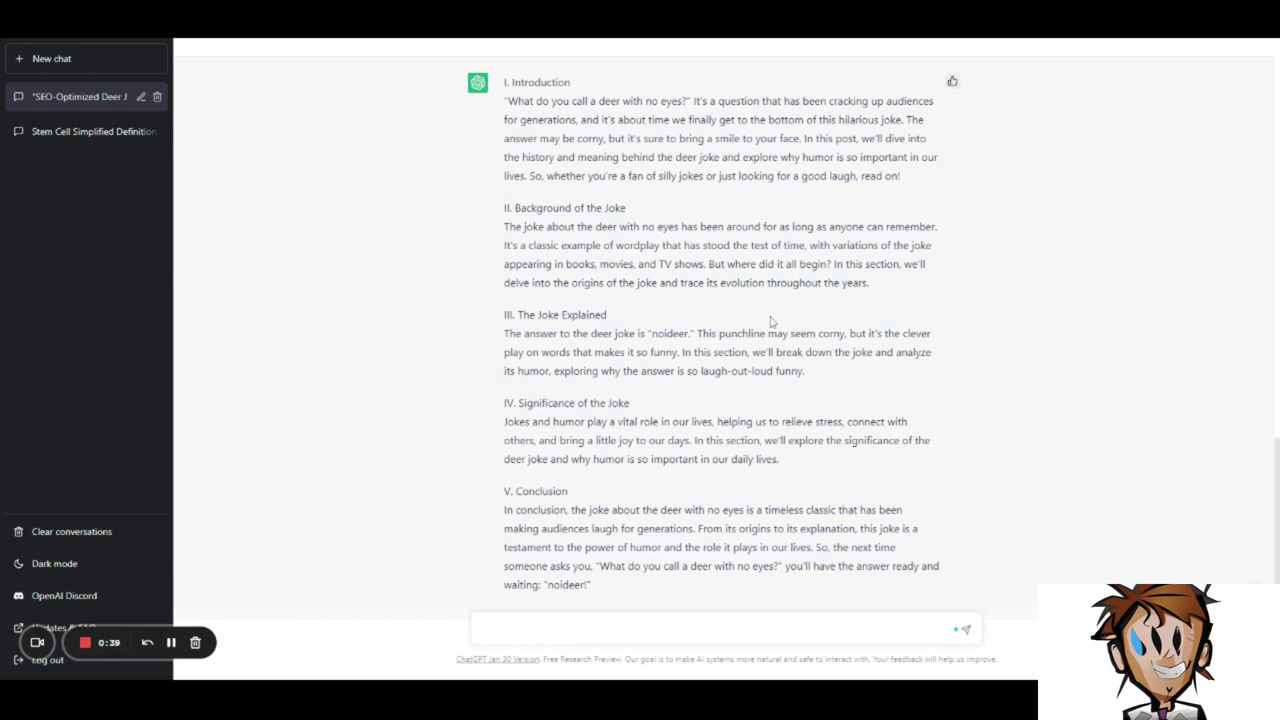
pyautogui.scroll(-1, 906, 145)
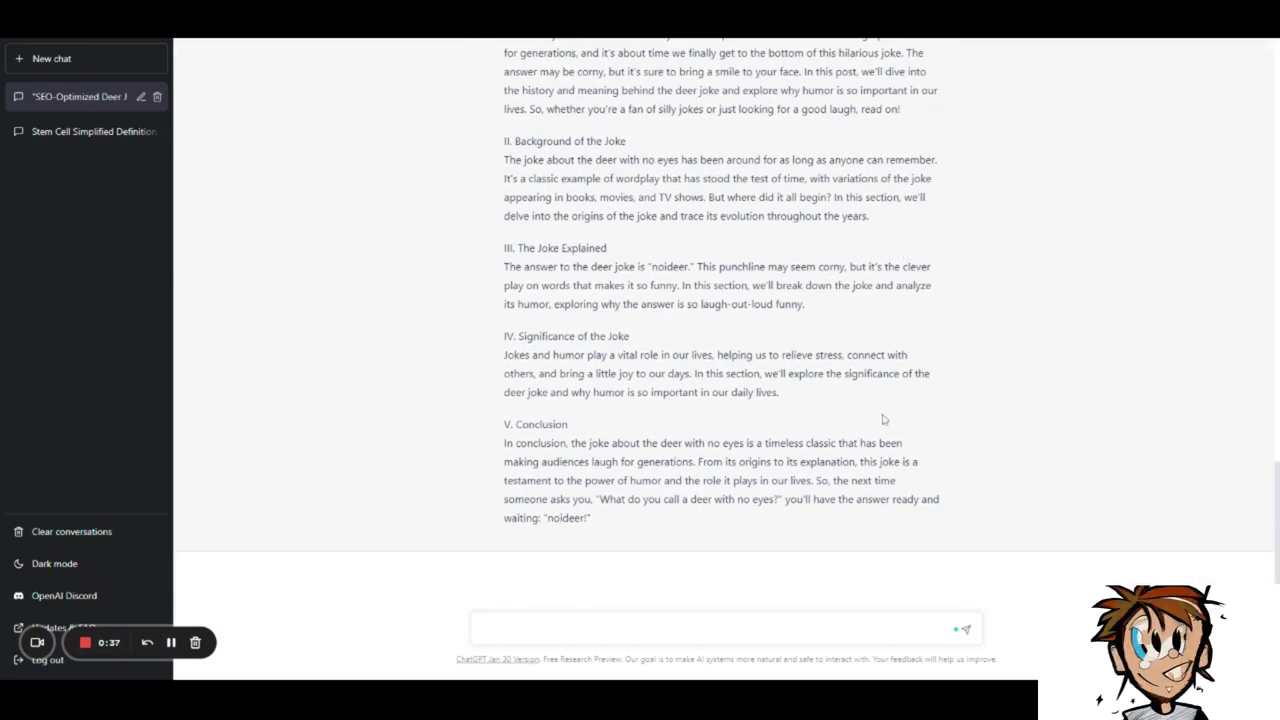
pyautogui.scroll(2, 829, 420)
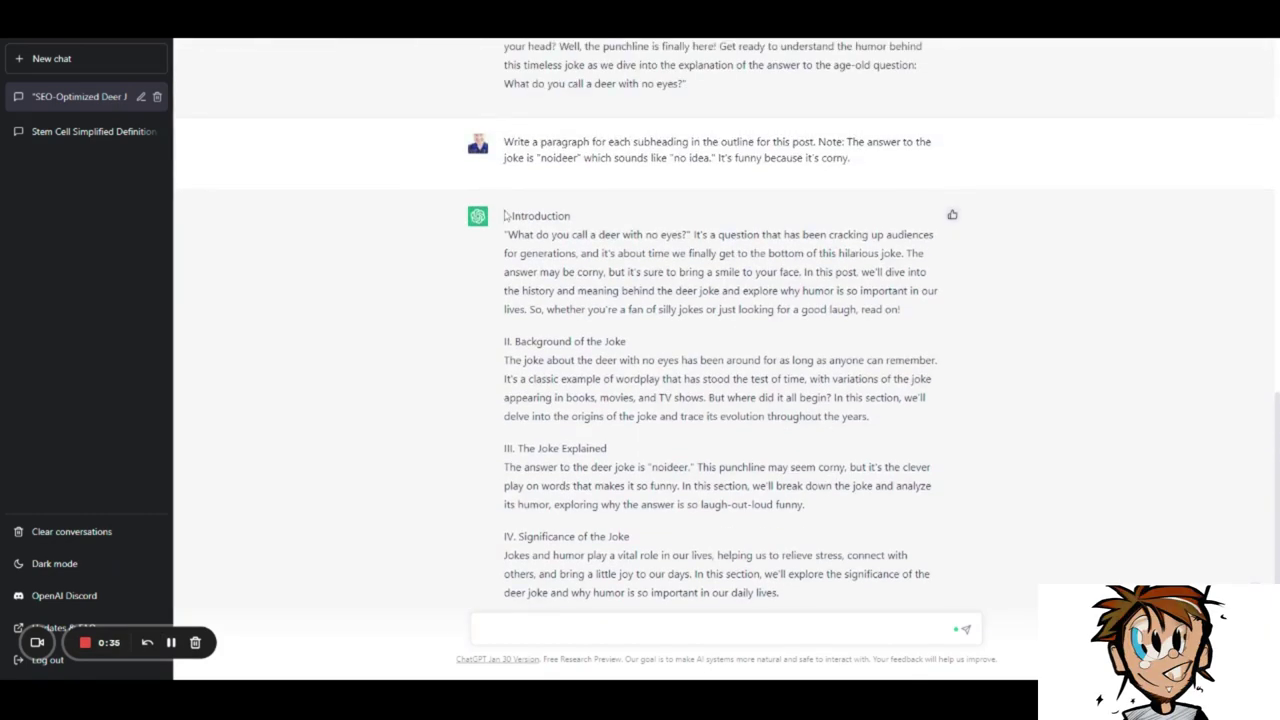
pyautogui.scroll(-1, 1066, 353)
pyautogui.scroll(-1, 1066, 353)
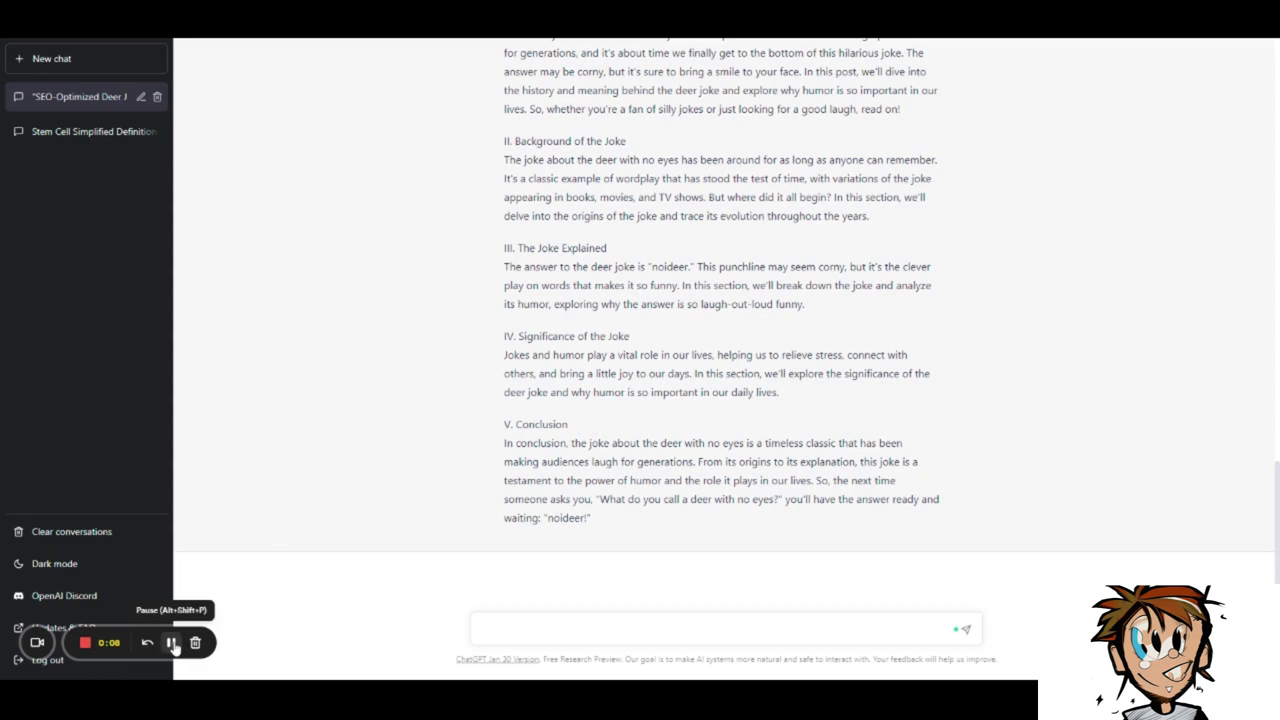
# Paste the Background of the Joke section with 'Expand this section' and send it
pyautogui.click(172, 643)
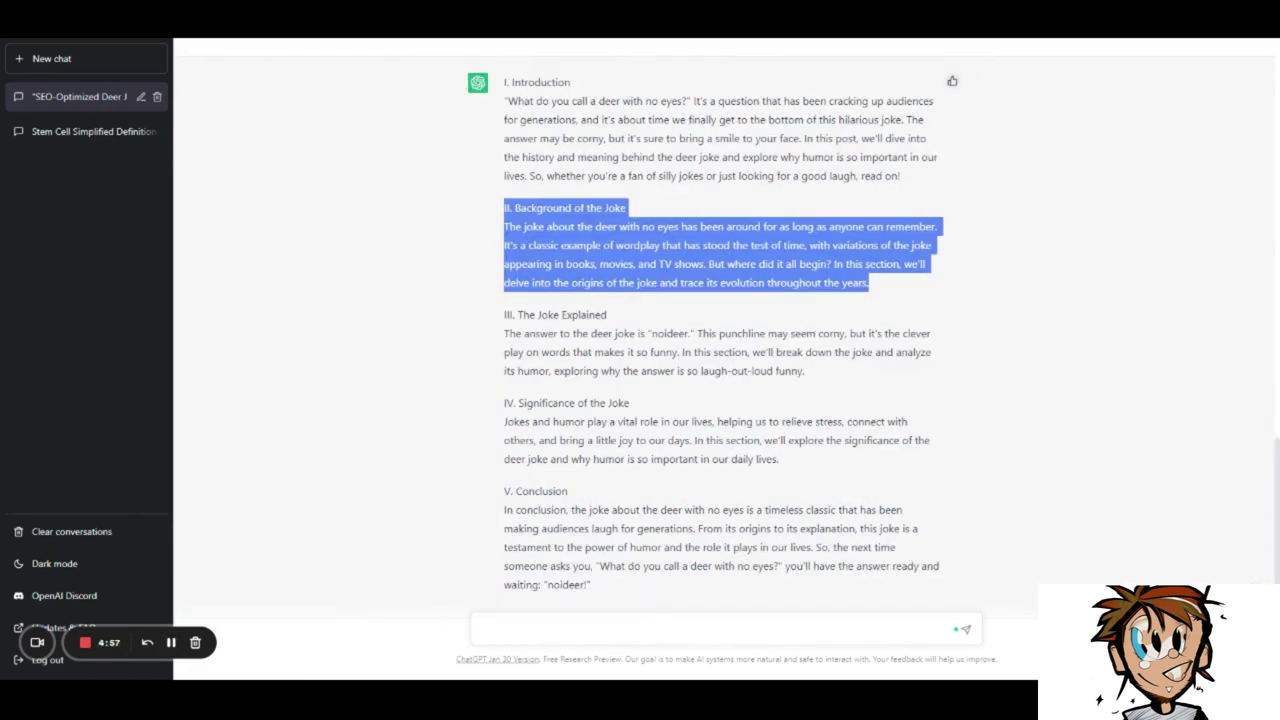
pyautogui.click(554, 630)
pyautogui.write("II. Background of the Joke The joke about the deer with no eyes has been around for as long as anyone can remember. It's a classic example of wordplay that has stood the test of time, with variations of the joke appearing in books, movies, and TV shows. But where did it all begin? In this section, we'll delve into the origins of the joke and trace its evolution throughout the years.")
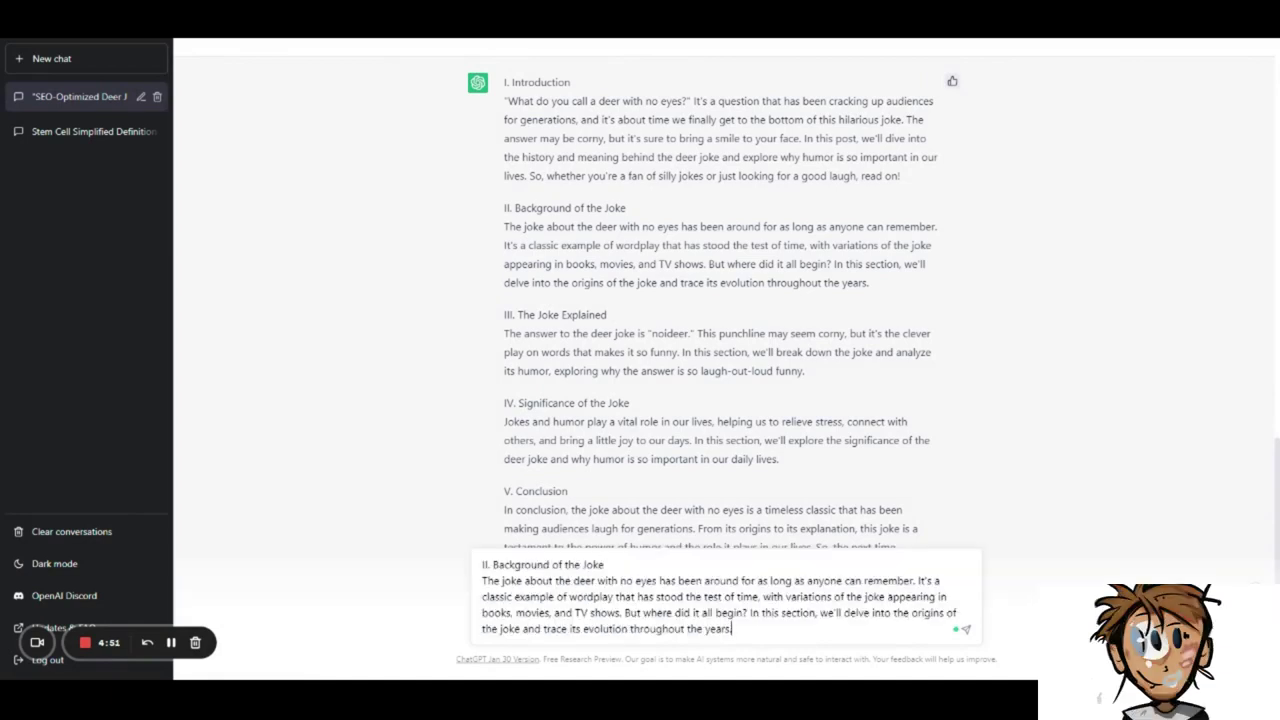
pyautogui.hotkey('shift', 'Return')
pyautogui.hotkey('shift', 'Return')
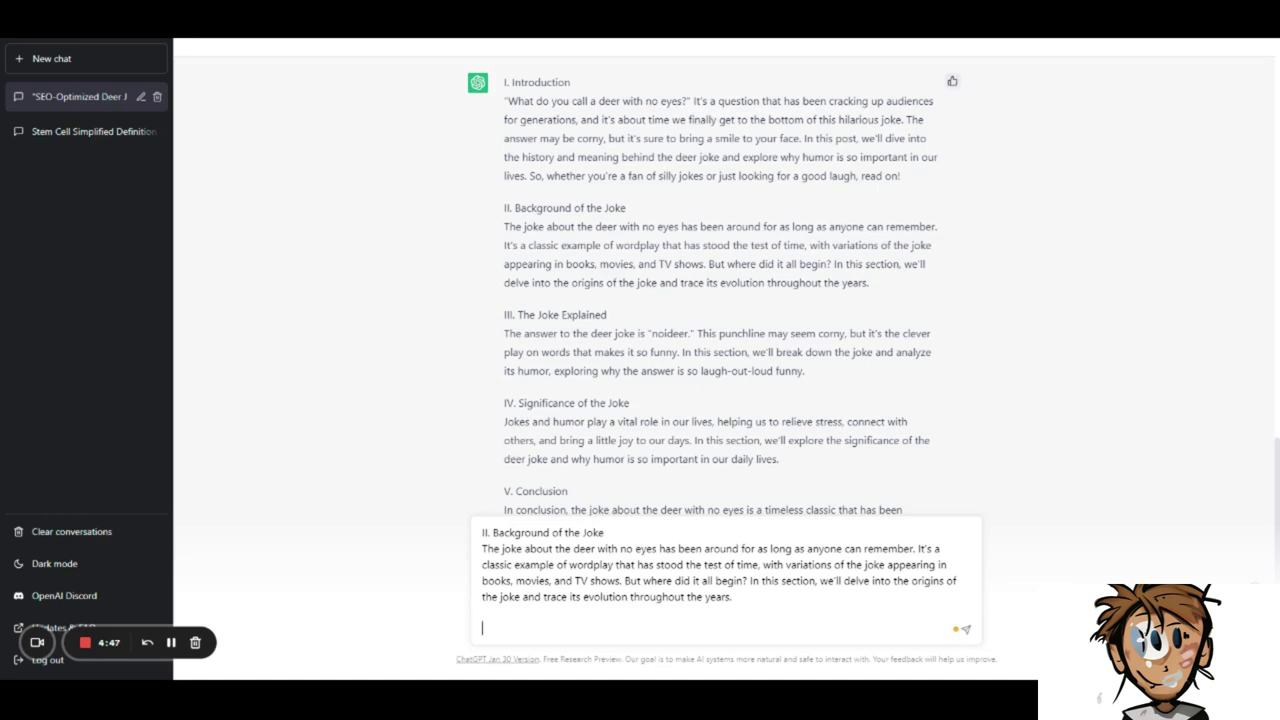
pyautogui.write('Expand this se')
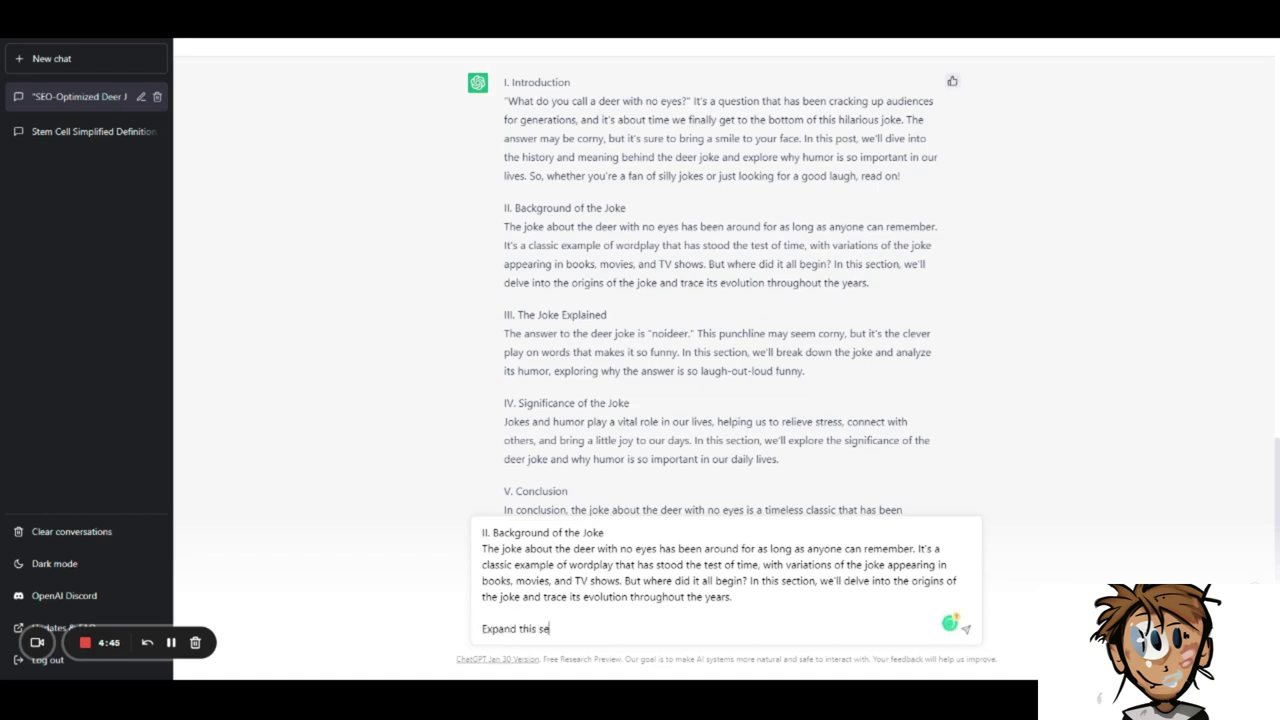
pyautogui.write('ction')
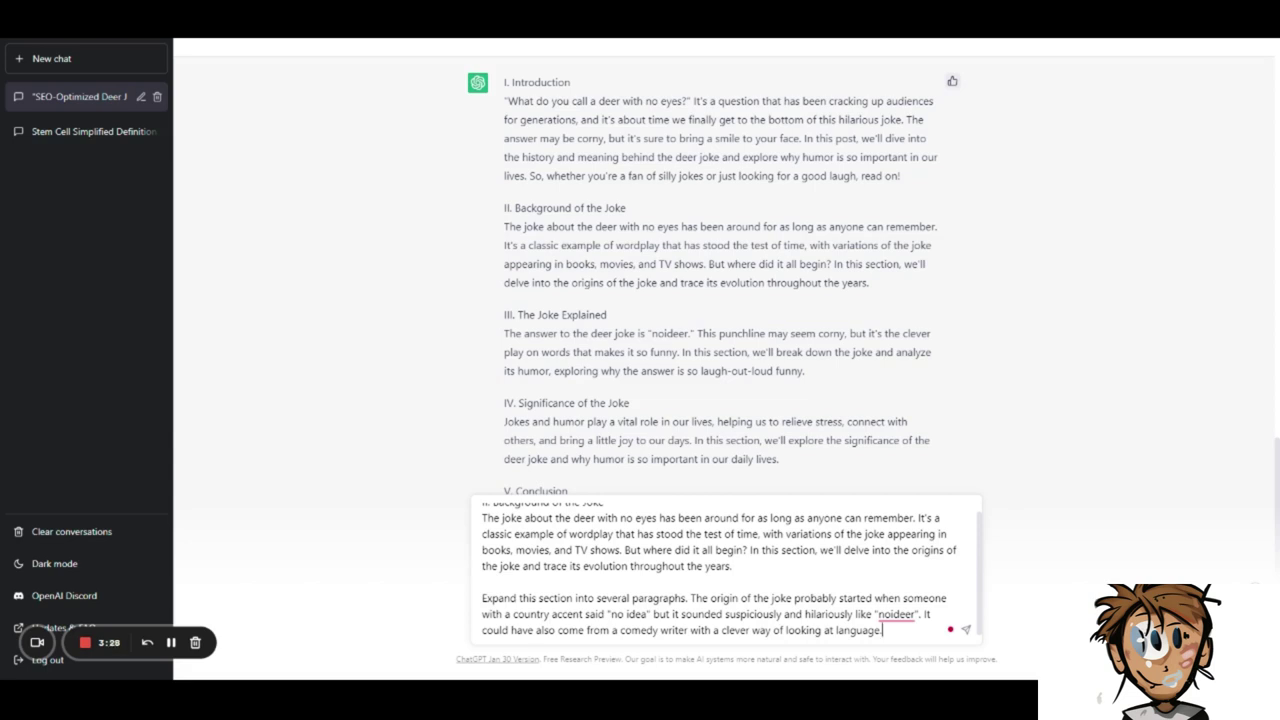
pyautogui.click(966, 629)
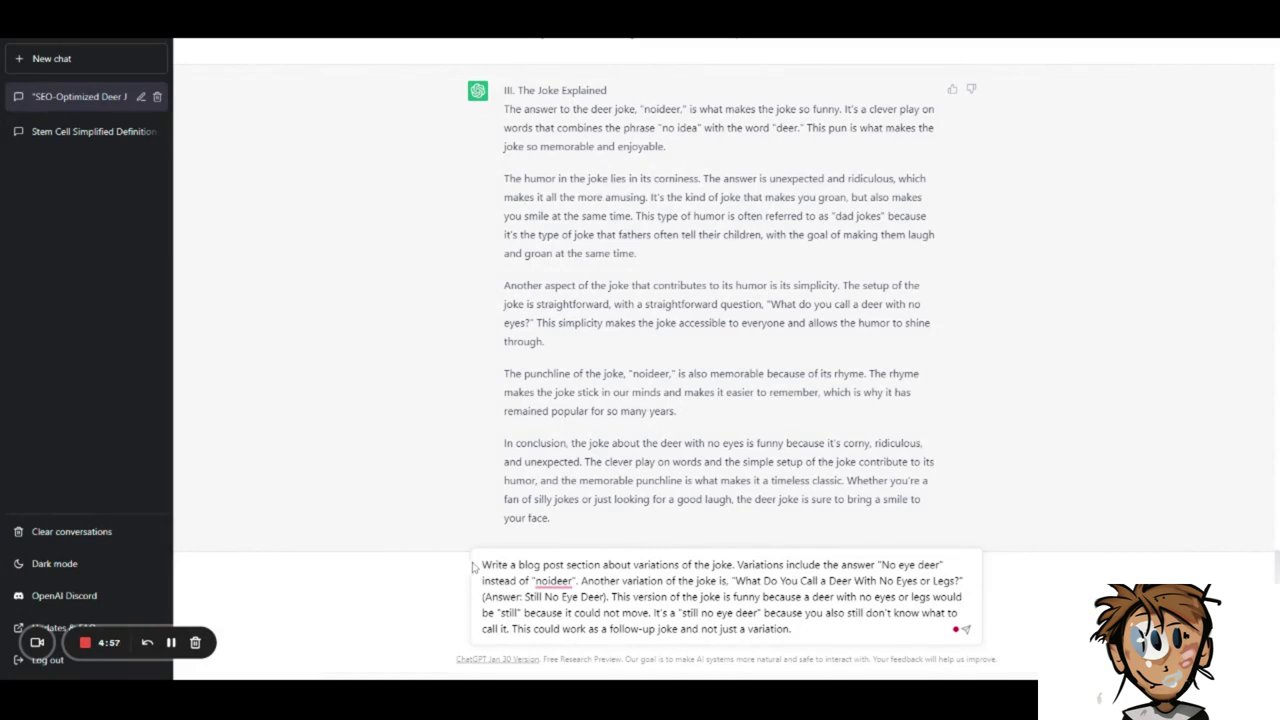
# Review the variations prompt covering 'No eye deer' and 'Still No Eye Deer', then send it
pyautogui.moveTo(474, 566); pyautogui.dragTo(792, 629)
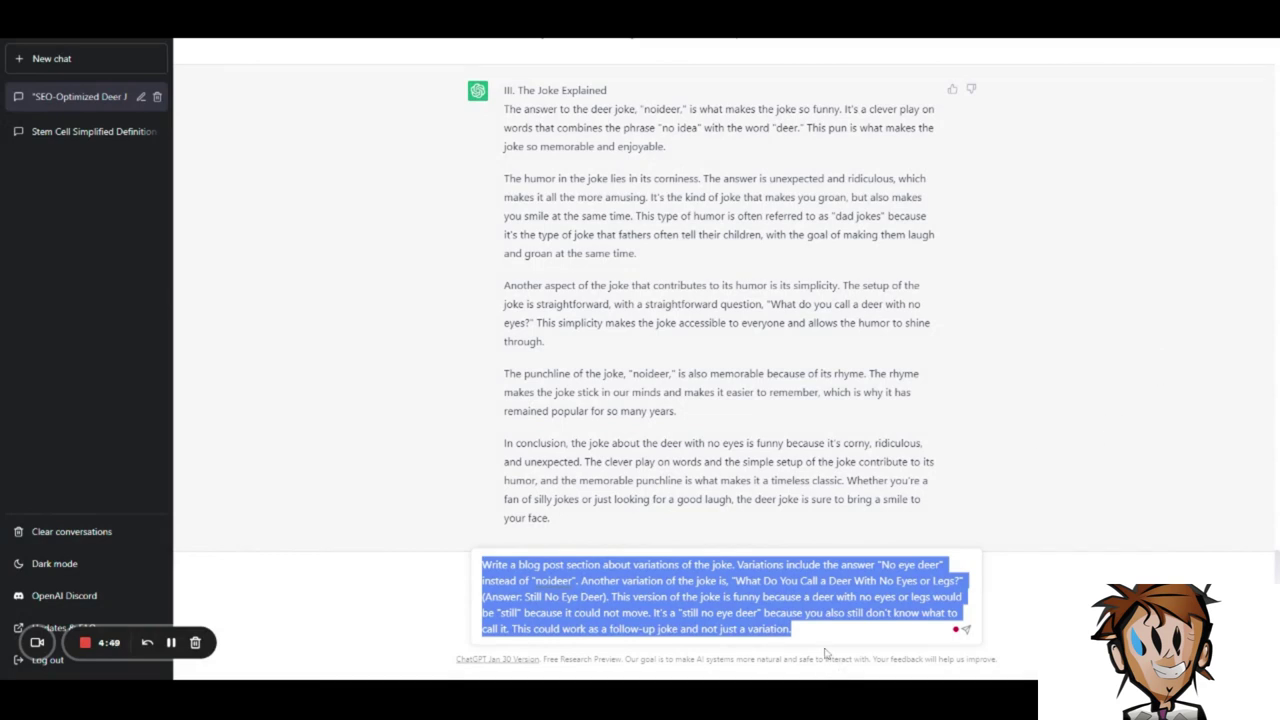
pyautogui.click(791, 628)
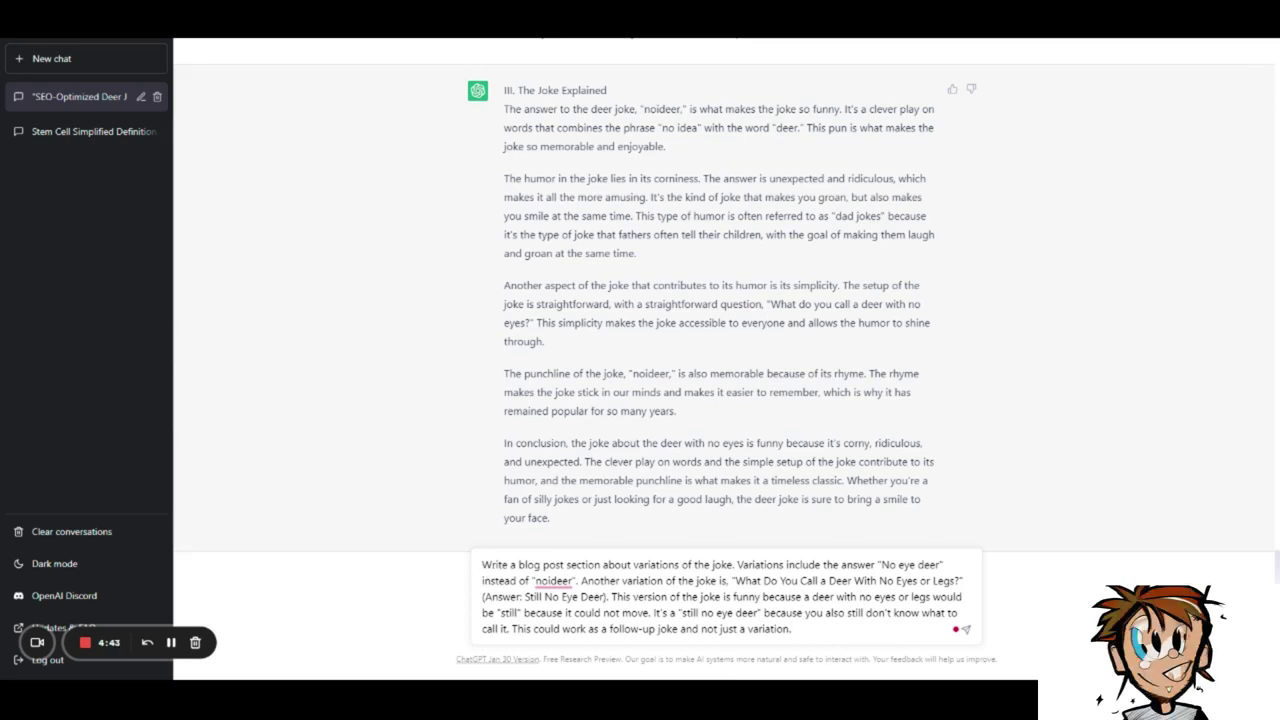
pyautogui.moveTo(482, 565); pyautogui.dragTo(792, 628)
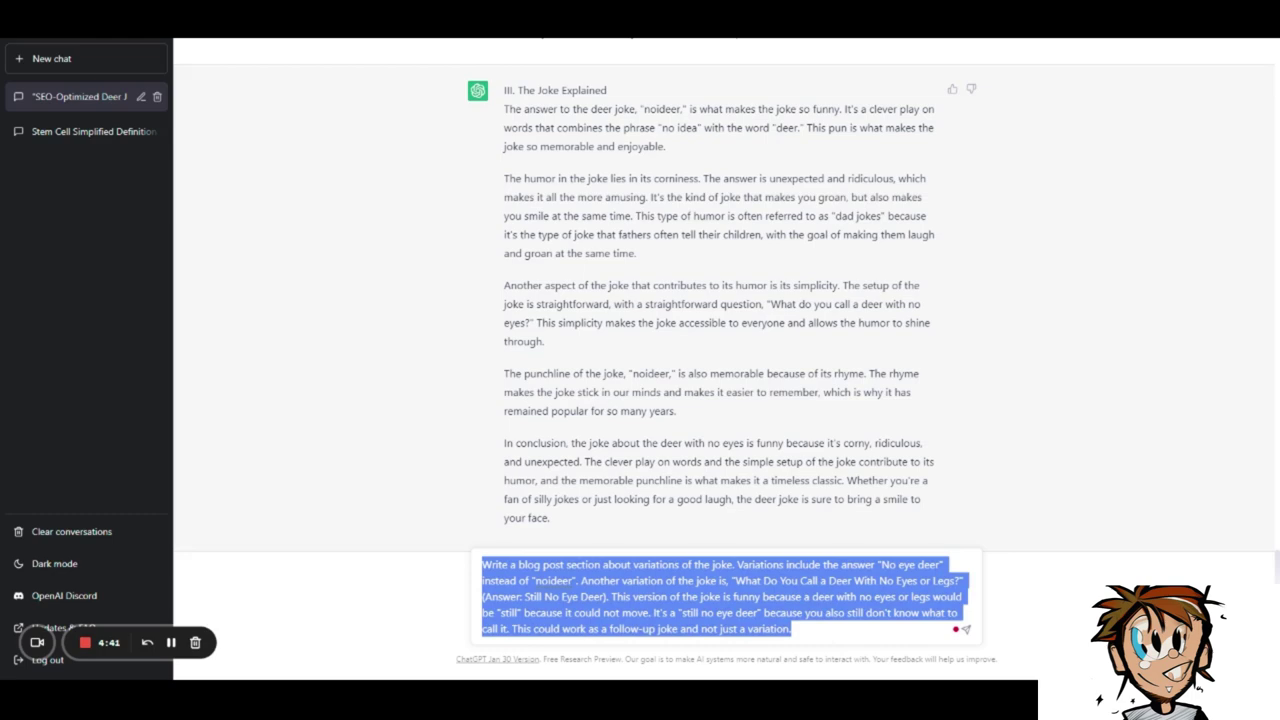
pyautogui.click(792, 628)
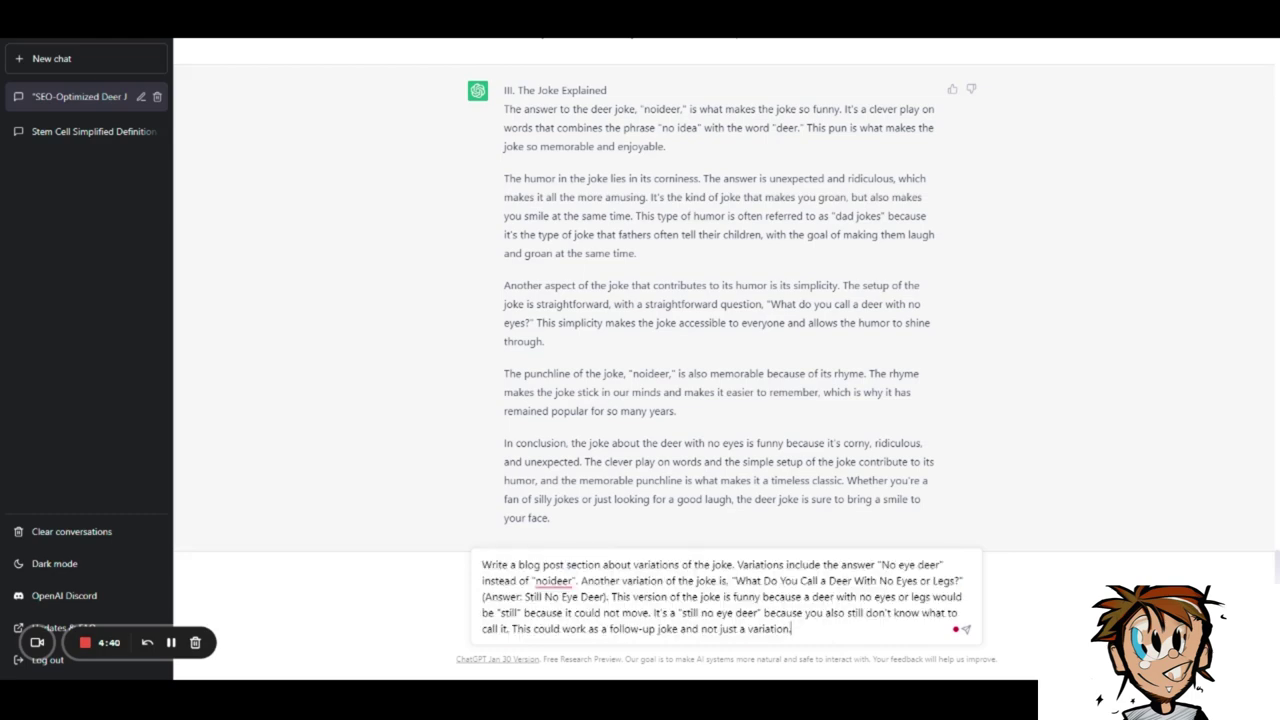
pyautogui.click(967, 630)
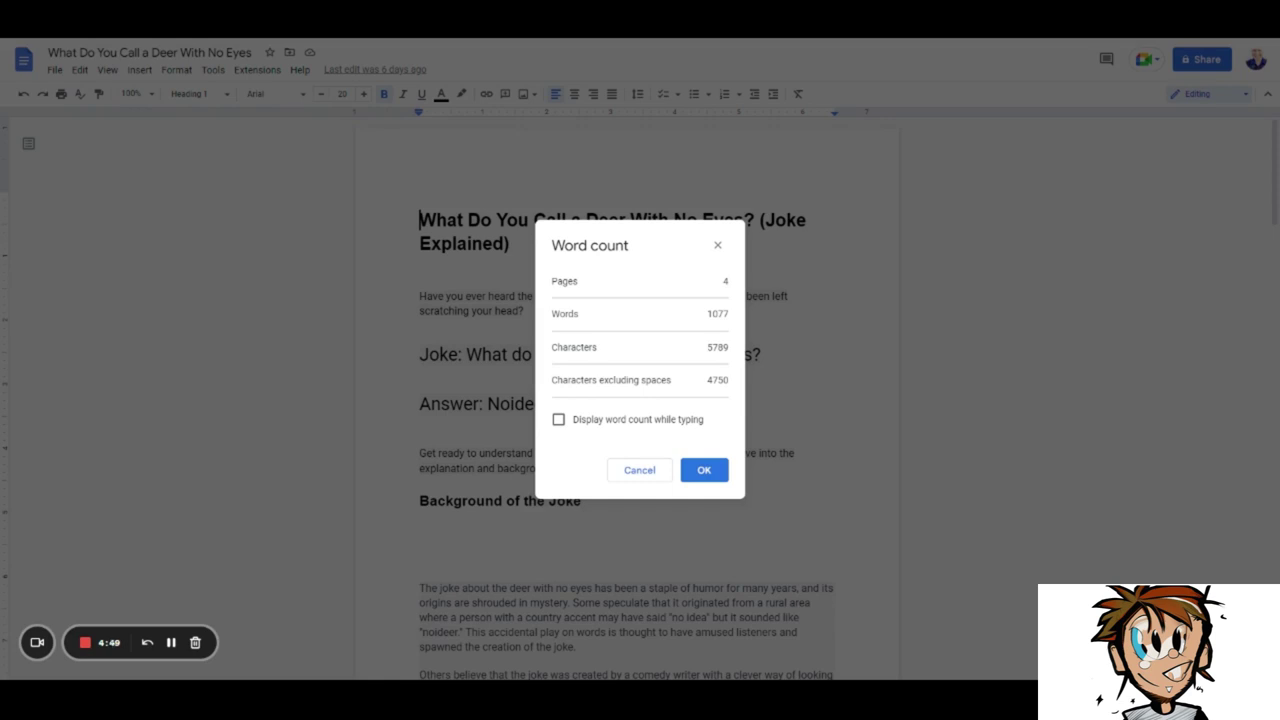
pyautogui.click(640, 471)
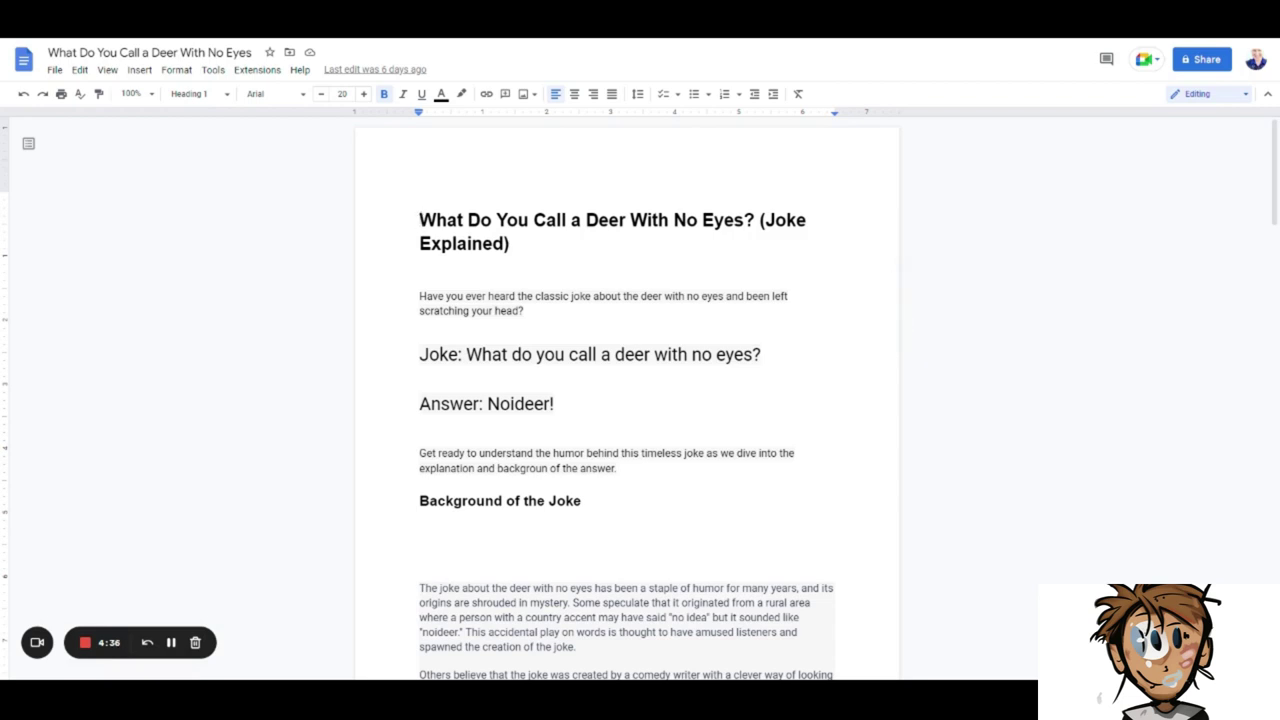
pyautogui.scroll(-2, 627, 400)
pyautogui.scroll(2, 314, 171)
pyautogui.scroll(-1, 314, 171)
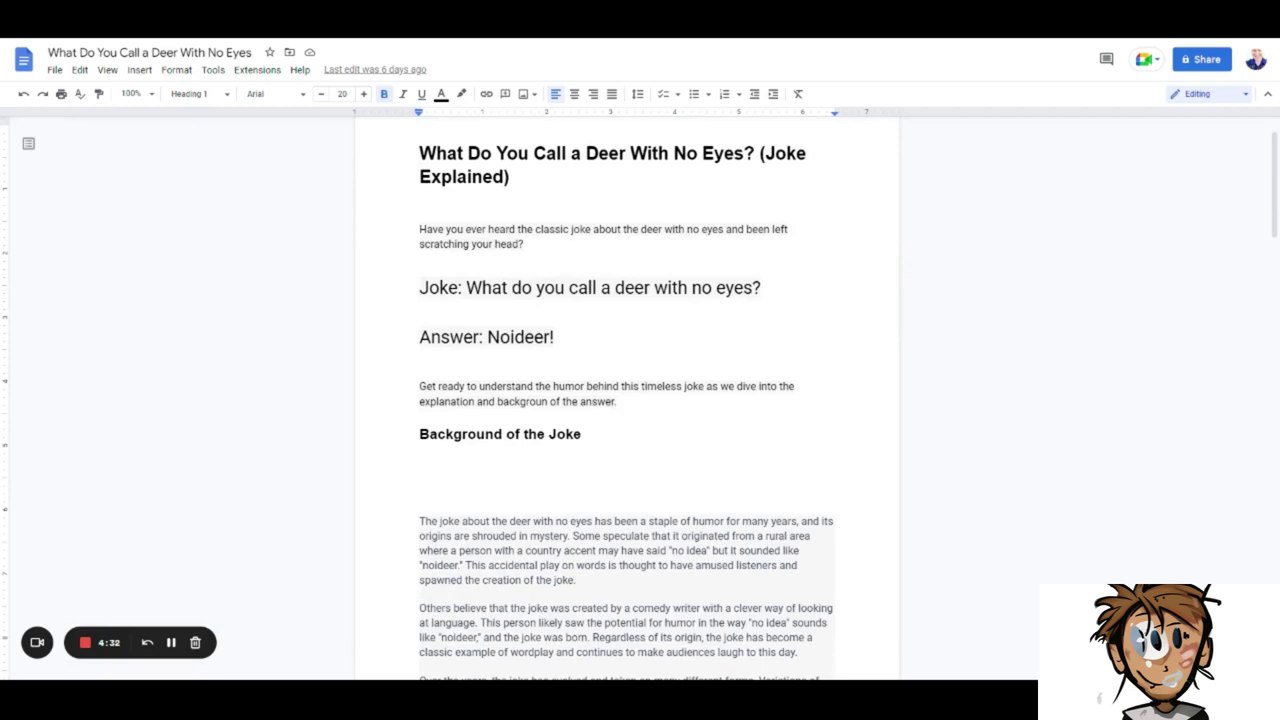
pyautogui.moveTo(419, 262); pyautogui.dragTo(555, 337)
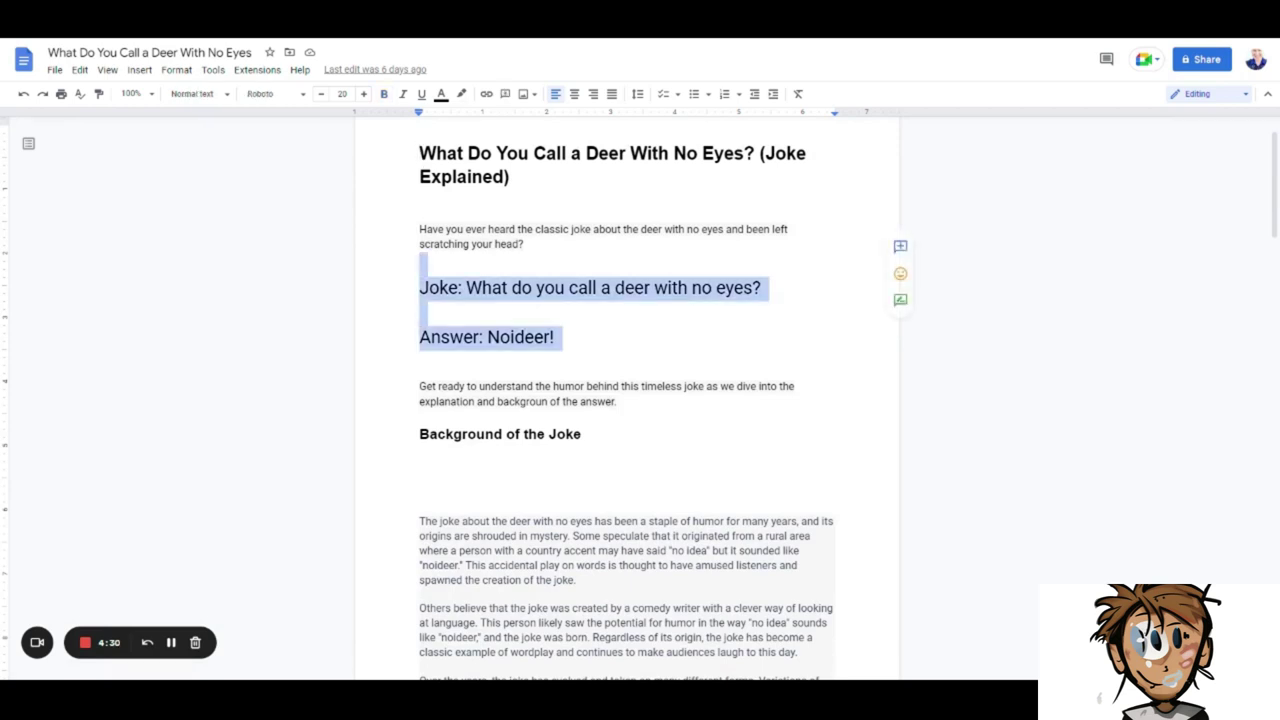
pyautogui.scroll(-2, 627, 400)
pyautogui.scroll(-2, 627, 400)
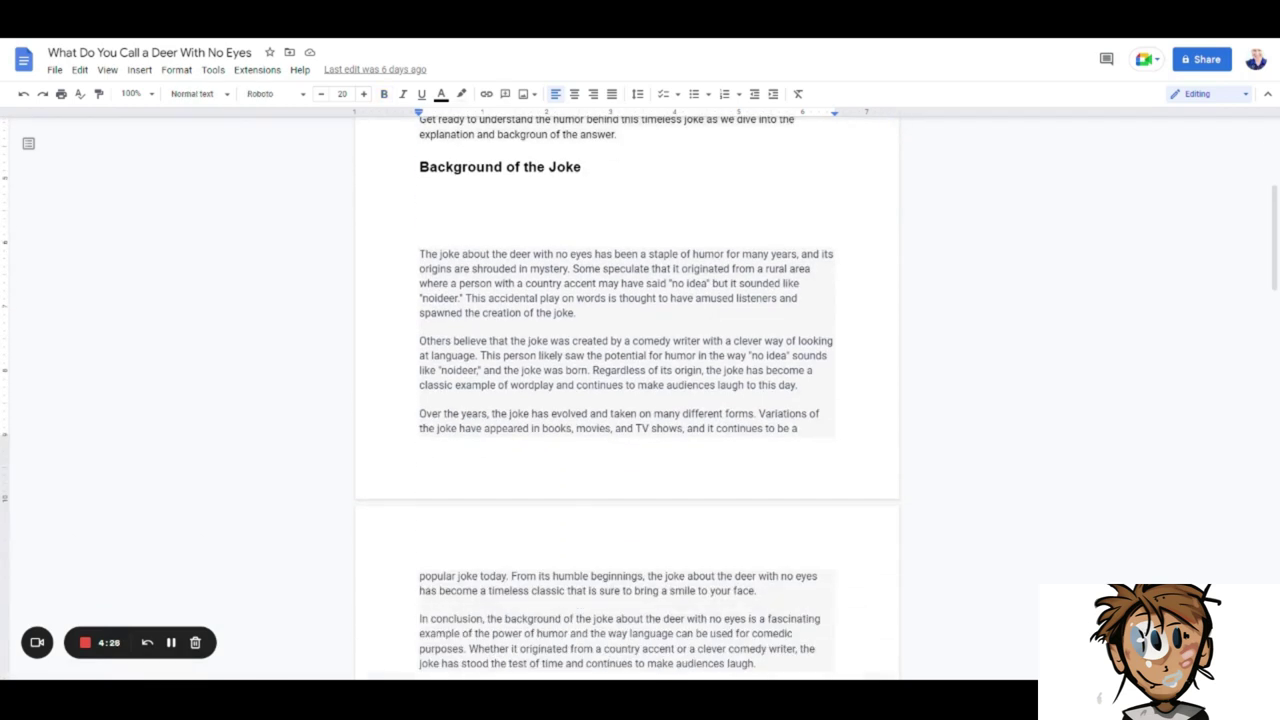
pyautogui.click(420, 189)
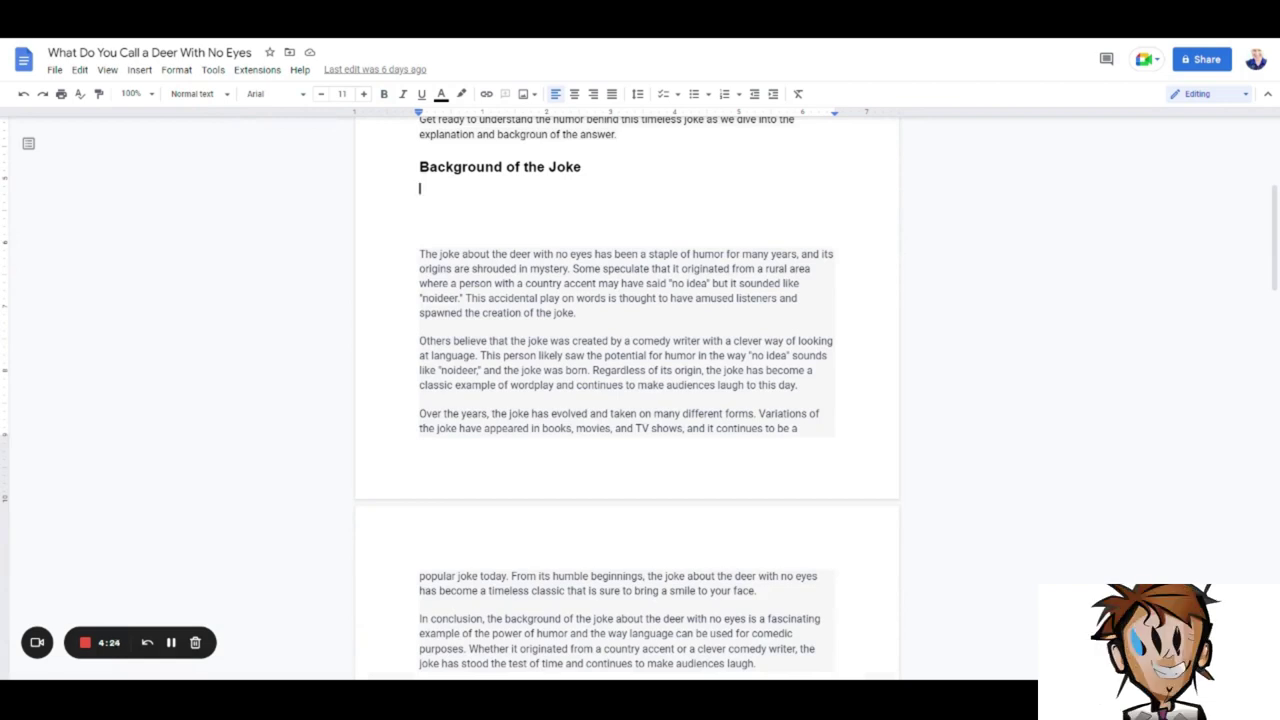
pyautogui.scroll(-2, 627, 400)
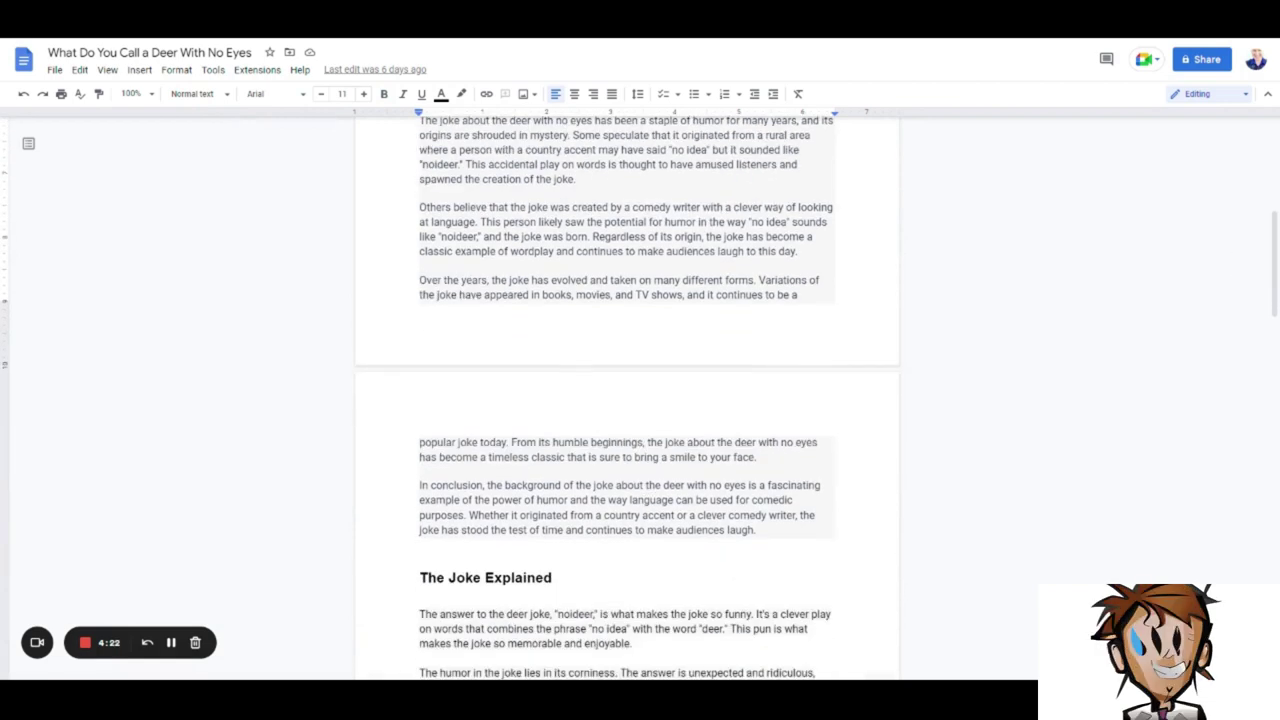
pyautogui.scroll(-5, 627, 400)
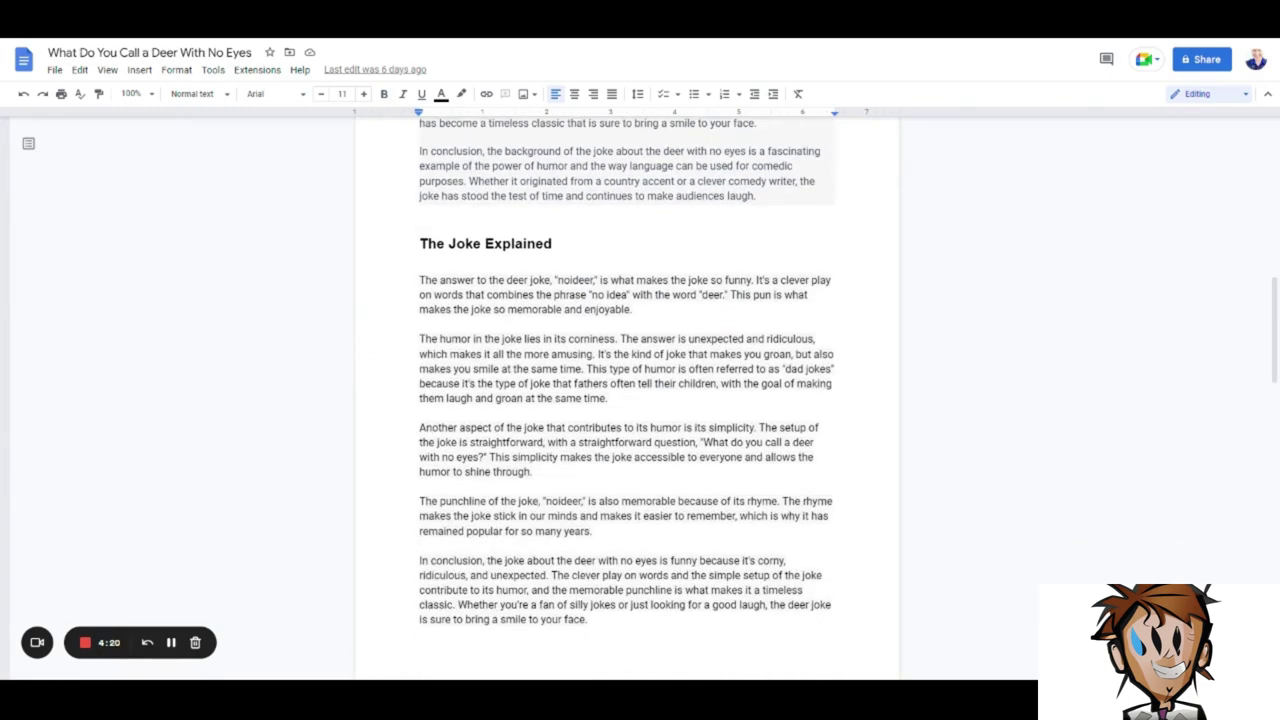
pyautogui.scroll(-4, 627, 400)
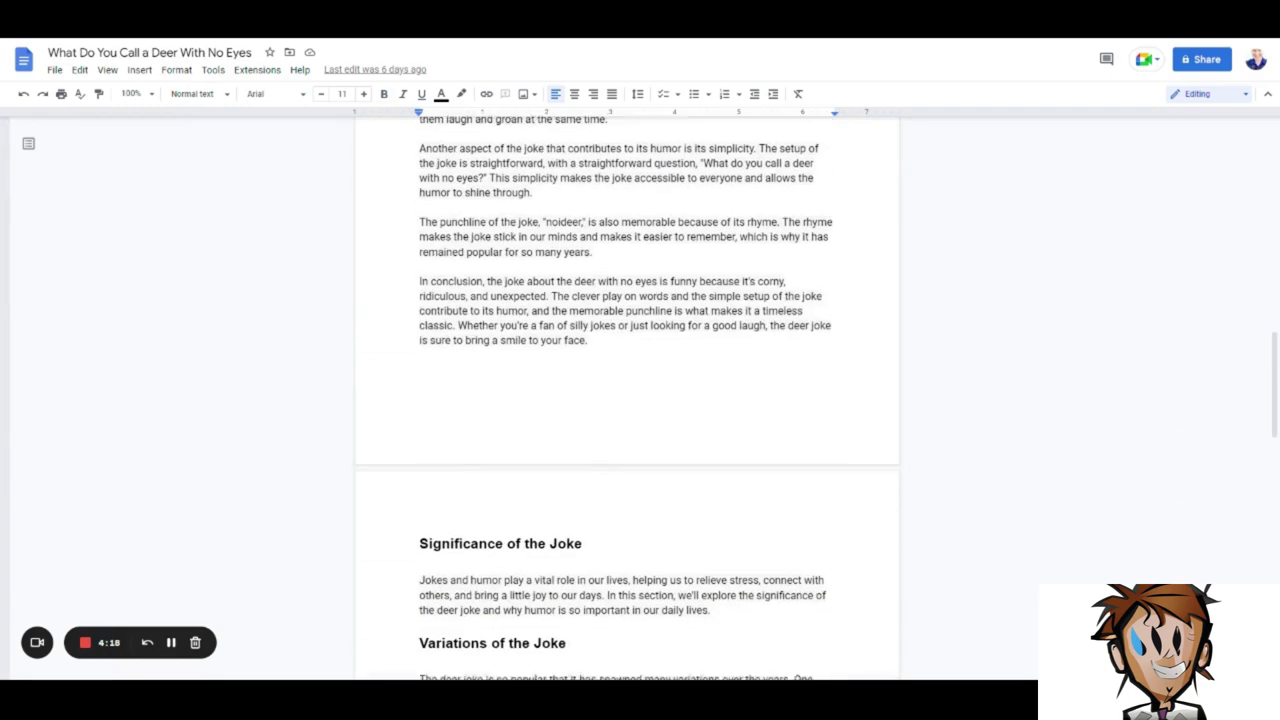
pyautogui.scroll(-12, 729, 286)
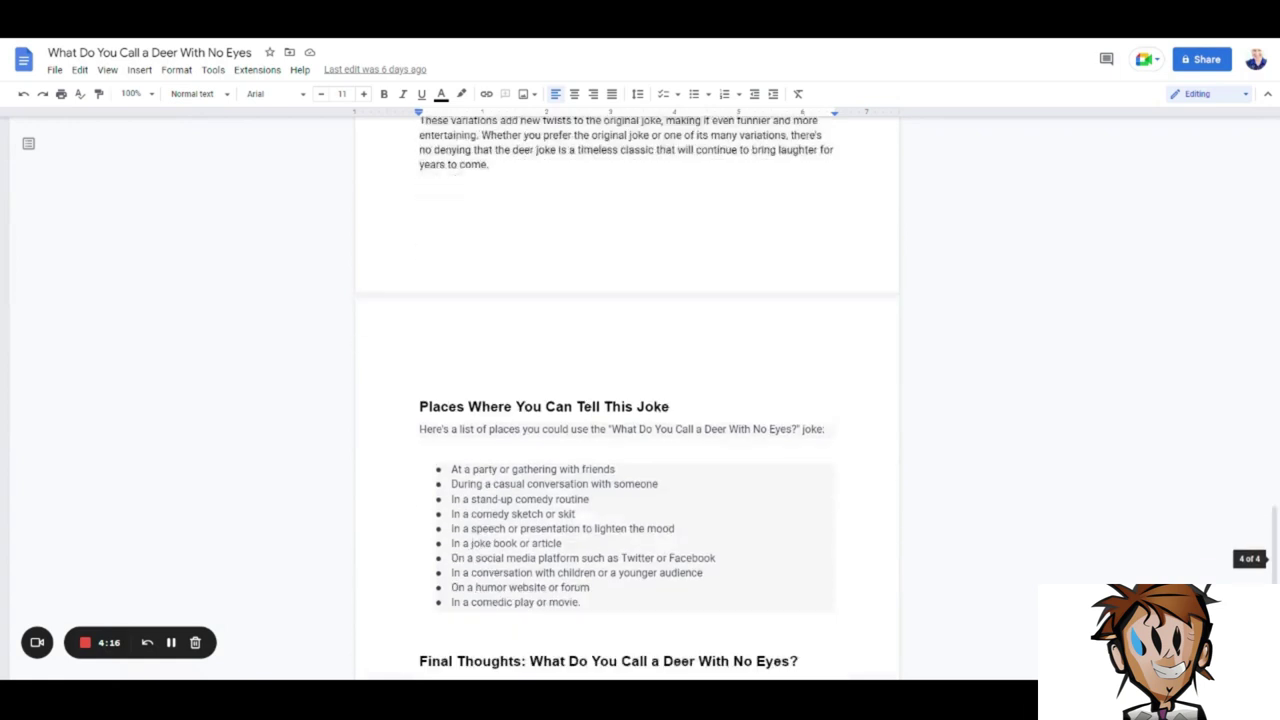
pyautogui.scroll(-4, 627, 400)
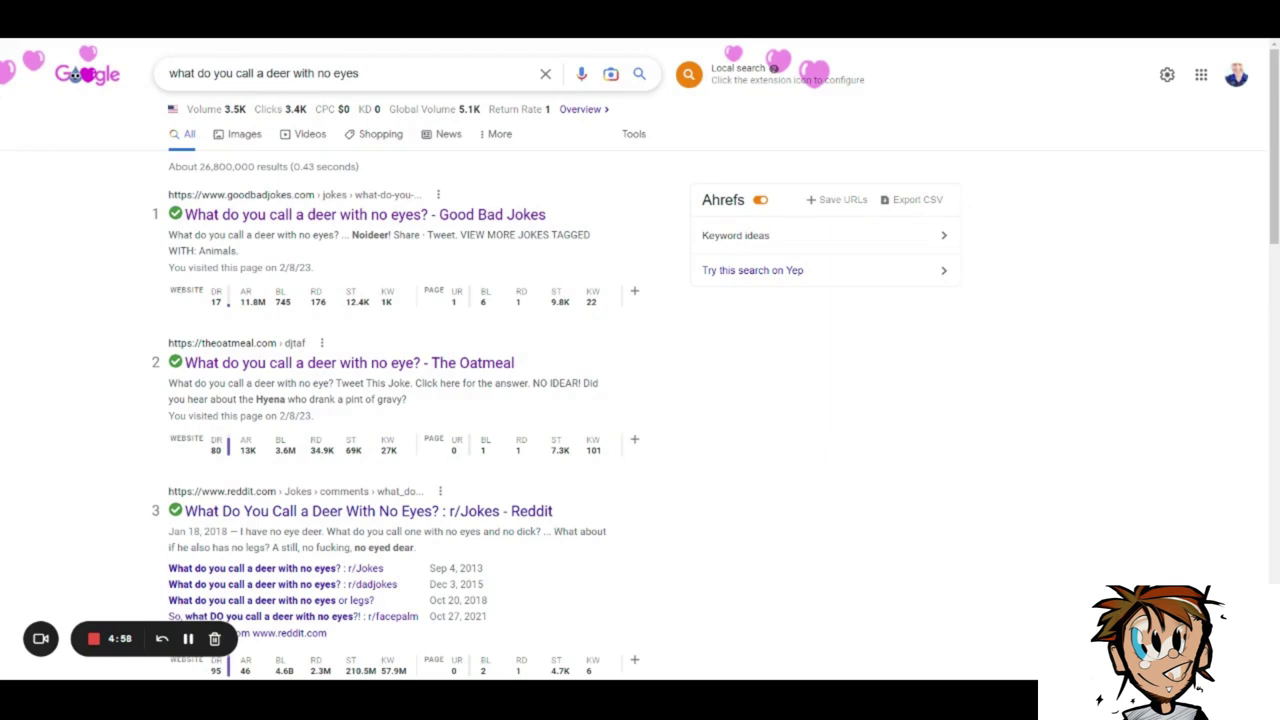
# Scroll the 'what do you call a deer with no eyes' results down to the Medium listing at position 8
pyautogui.moveTo(168, 73); pyautogui.dragTo(360, 73)
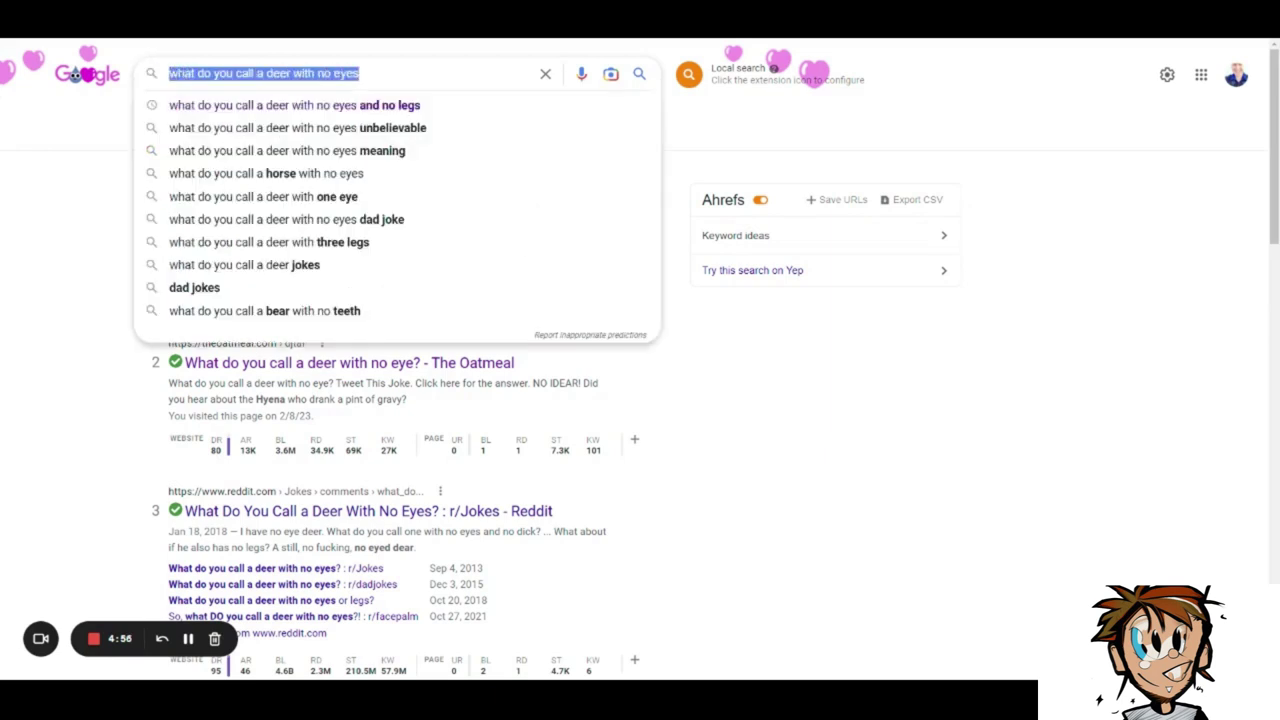
pyautogui.click(36, 210)
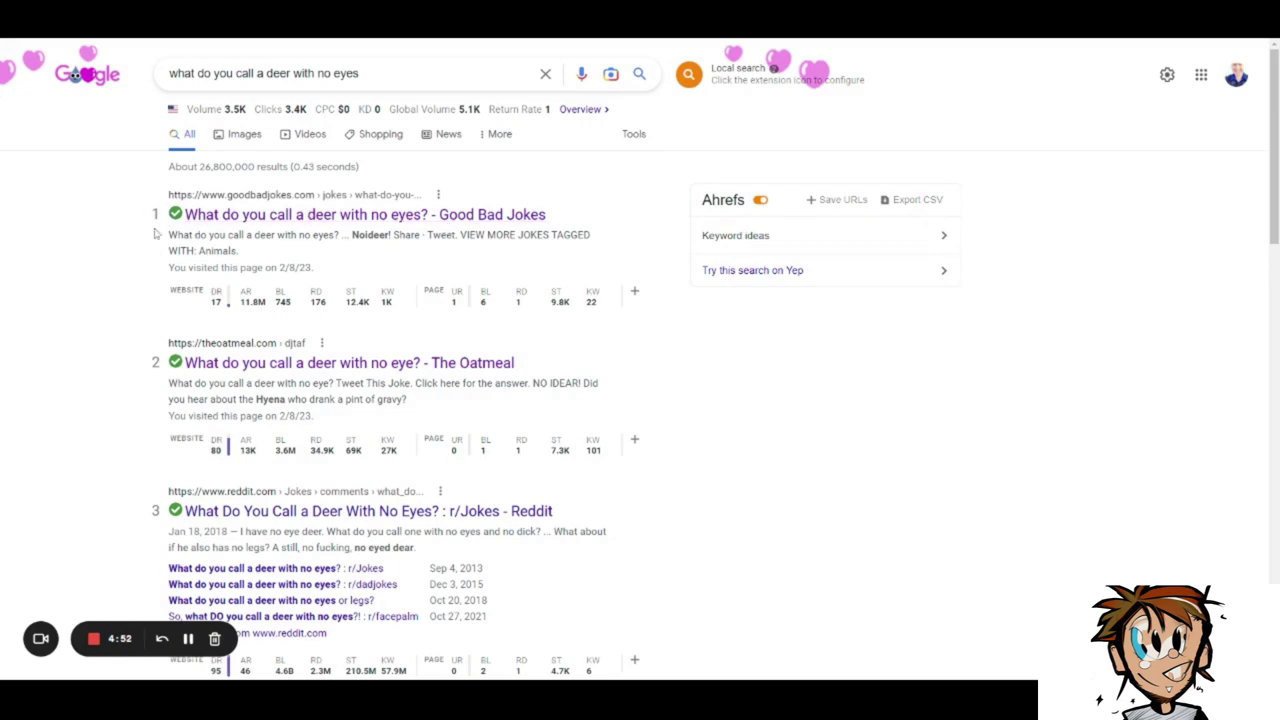
pyautogui.scroll(-1, 391, 228)
pyautogui.scroll(-5, 391, 228)
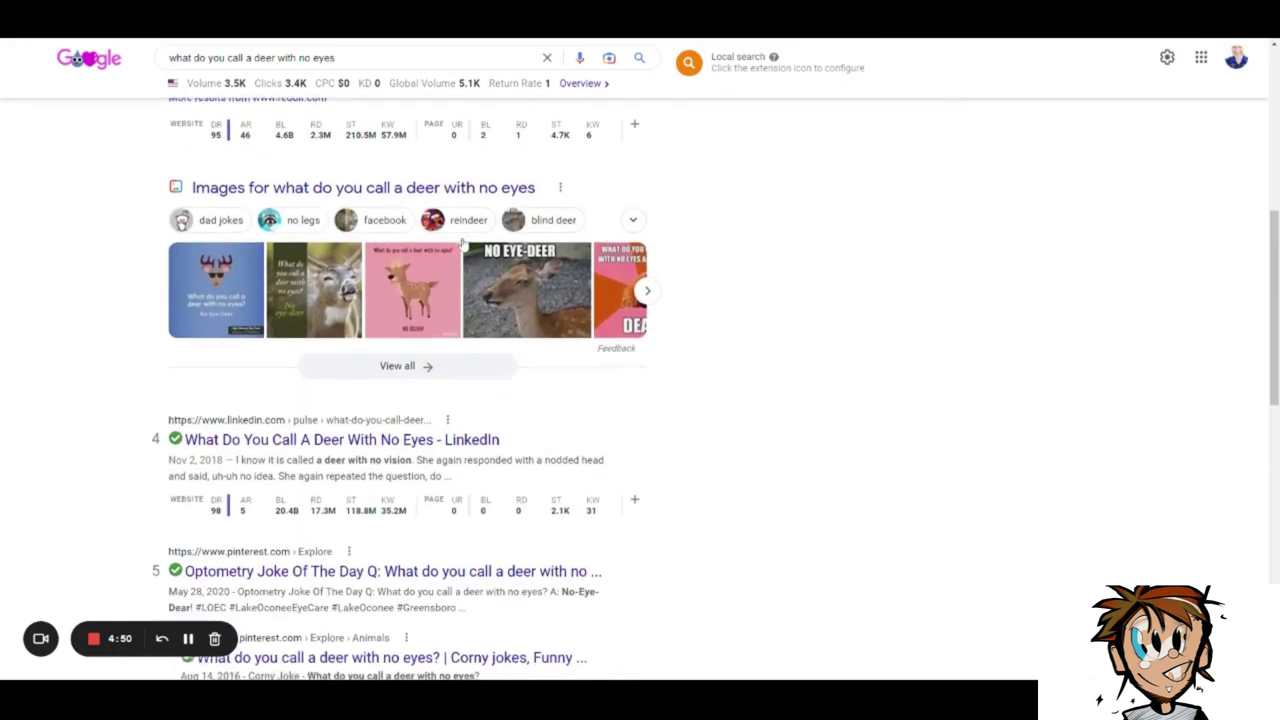
pyautogui.scroll(-3, 470, 244)
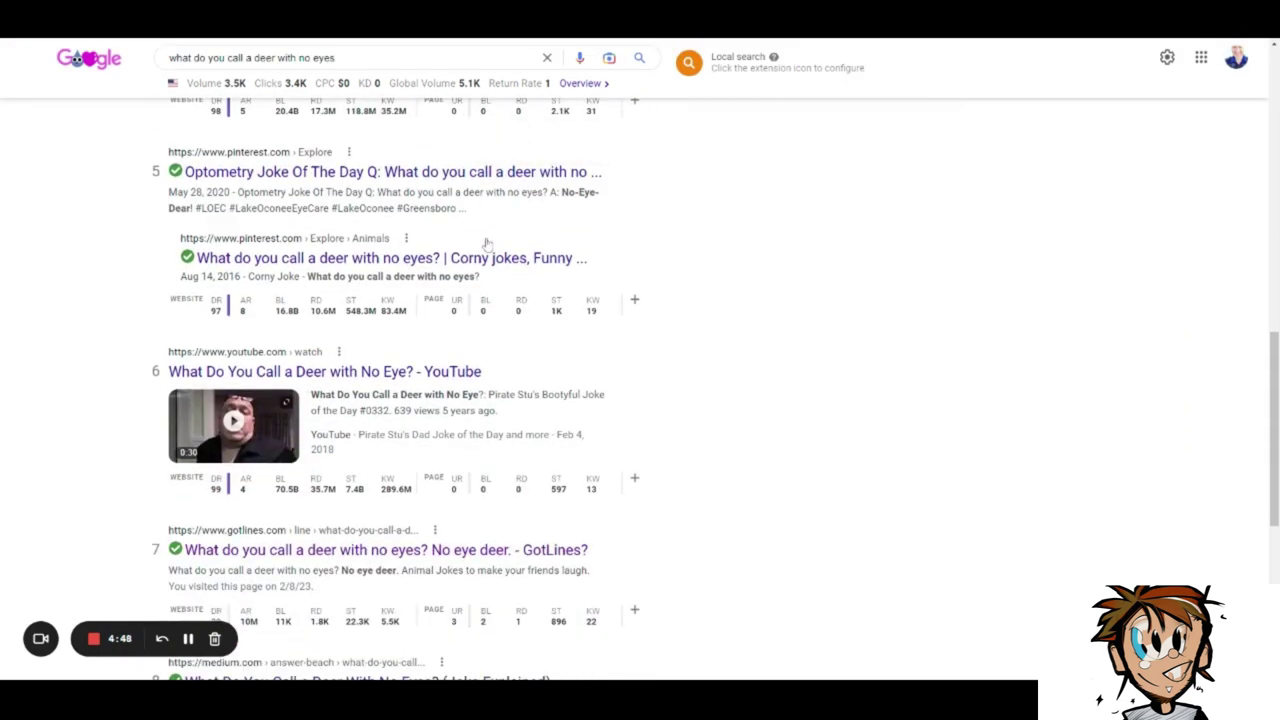
pyautogui.scroll(-3, 487, 243)
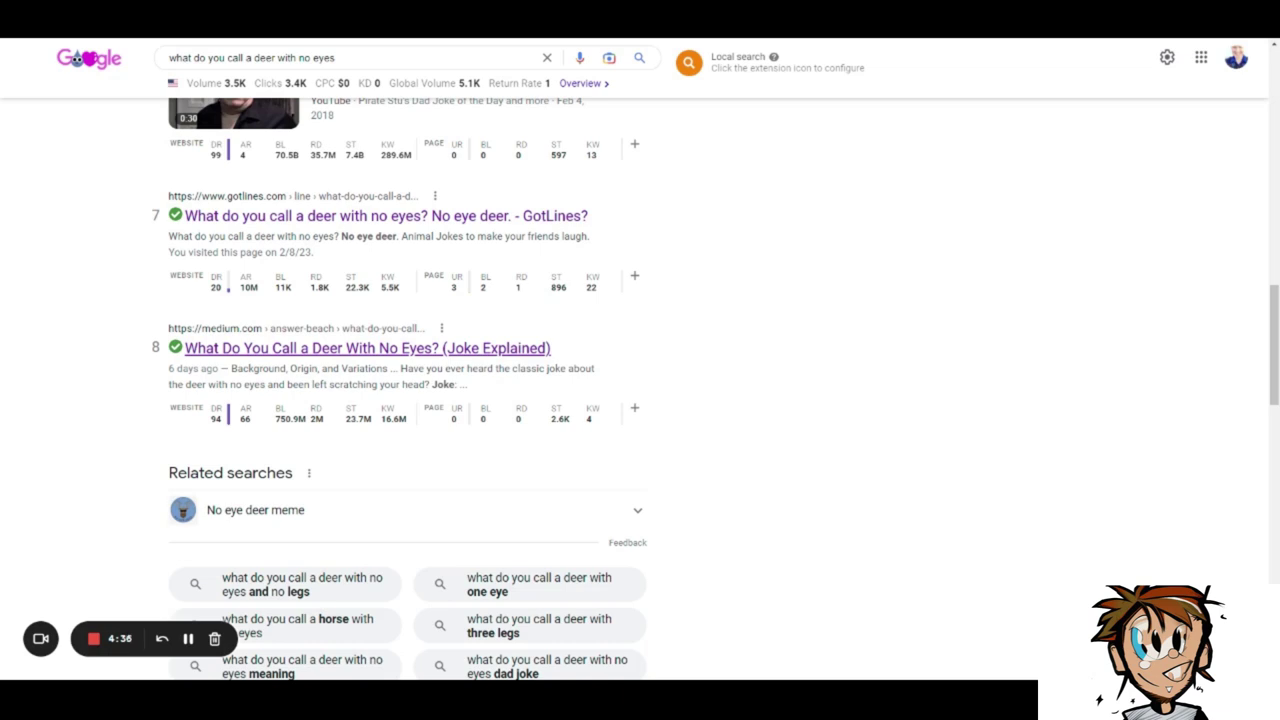
# Open the eighth-ranked Medium article 'What Do You Call a Deer With No Eyes? (Joke Explained)'
pyautogui.click(442, 350)
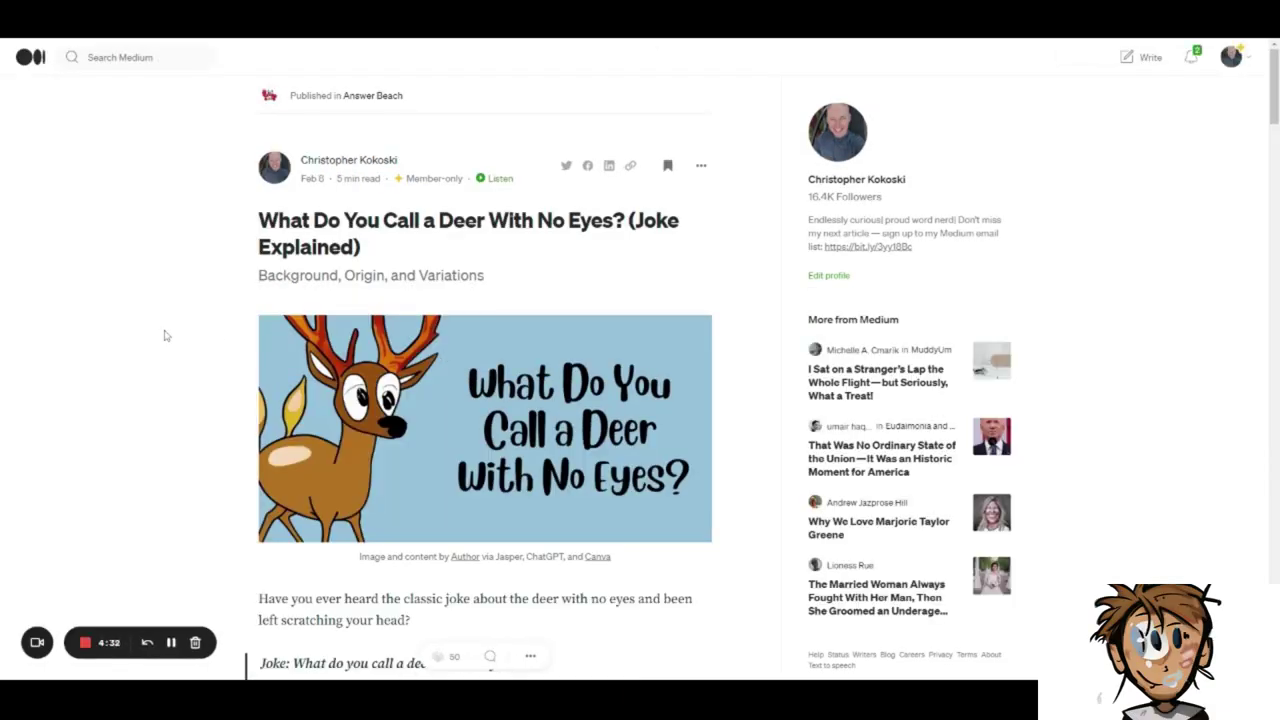
pyautogui.moveTo(254, 221); pyautogui.dragTo(422, 258)
pyautogui.scroll(-1, 500, 248)
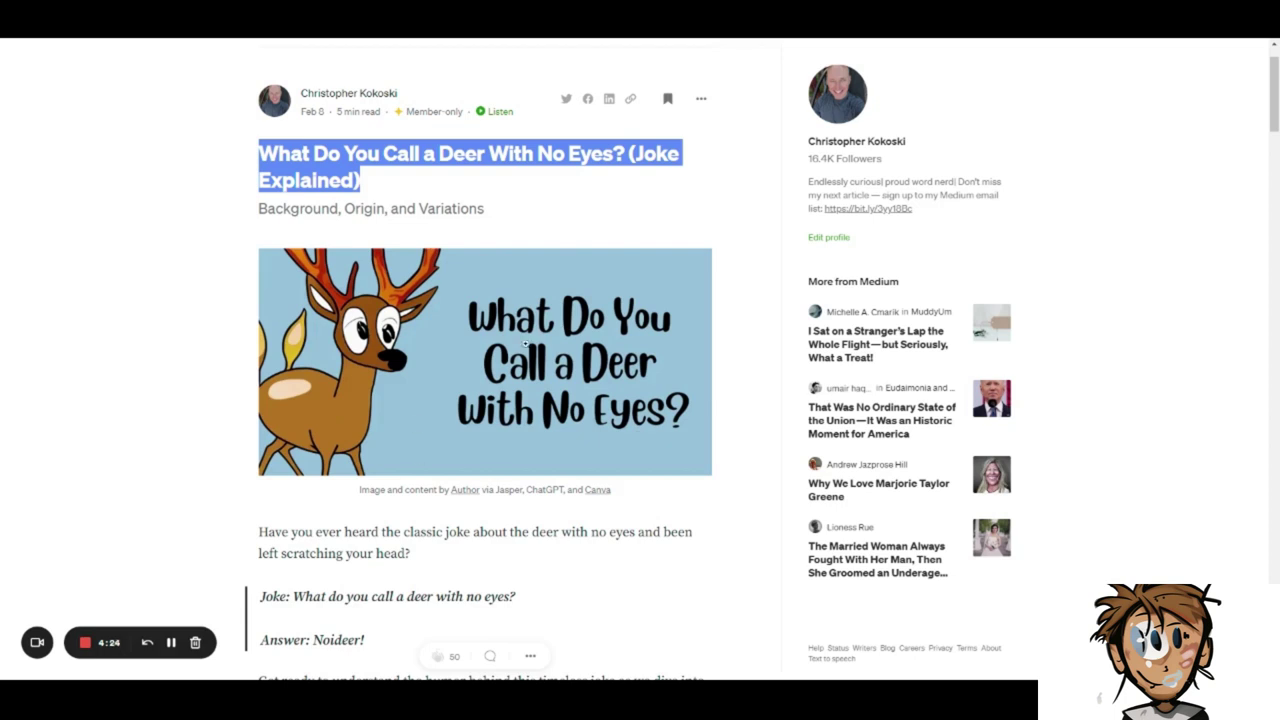
pyautogui.click(215, 378)
# Read through the article and return to its title and cover image
pyautogui.scroll(-2, 430, 335)
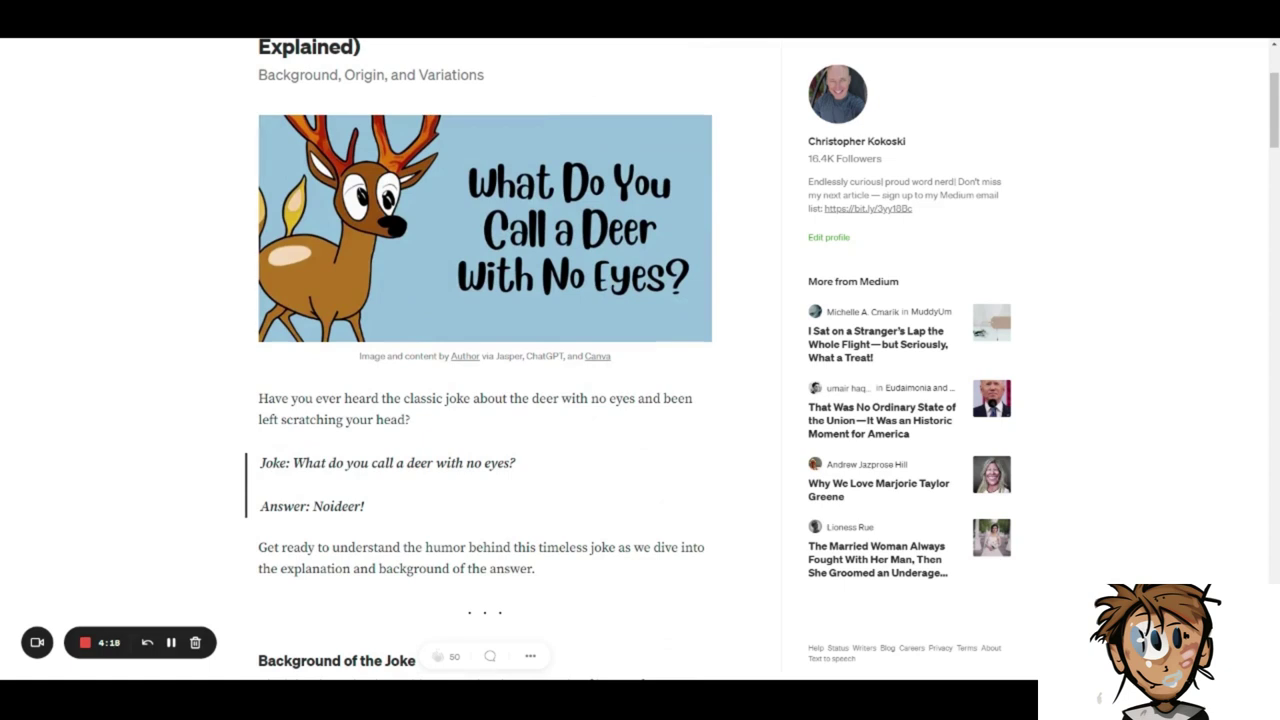
pyautogui.scroll(-1, 485, 360)
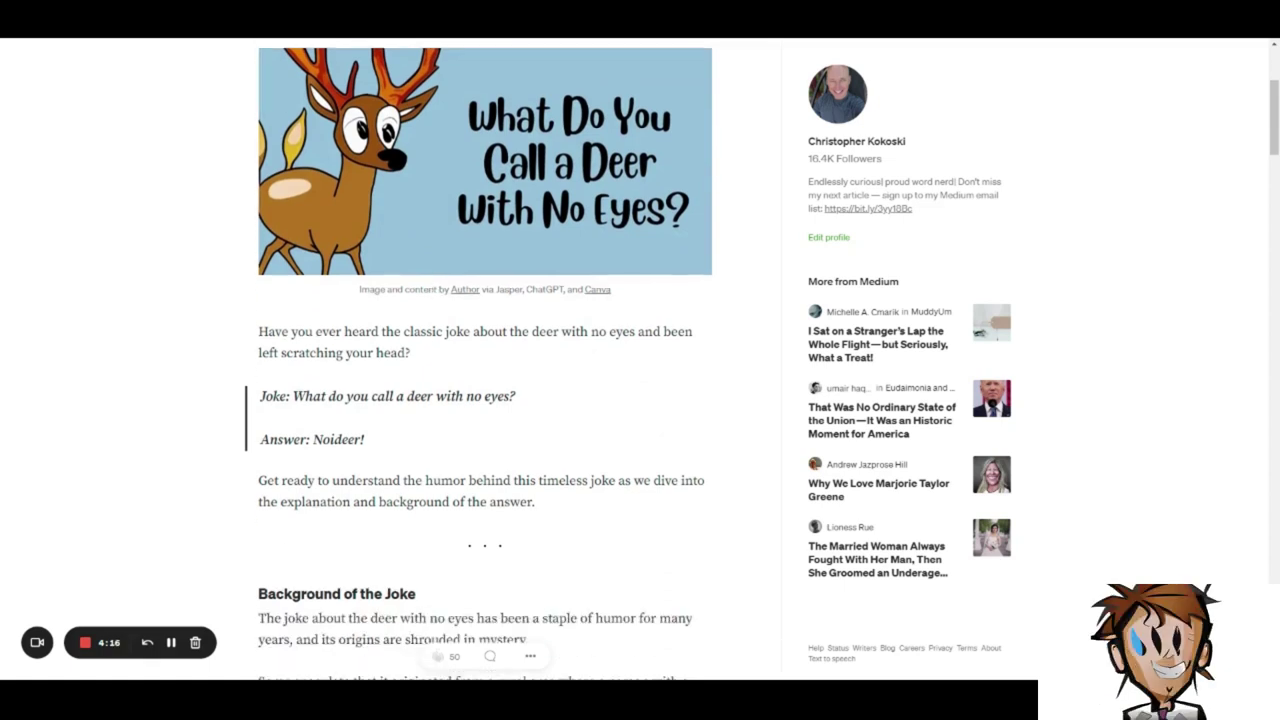
pyautogui.scroll(-2, 485, 360)
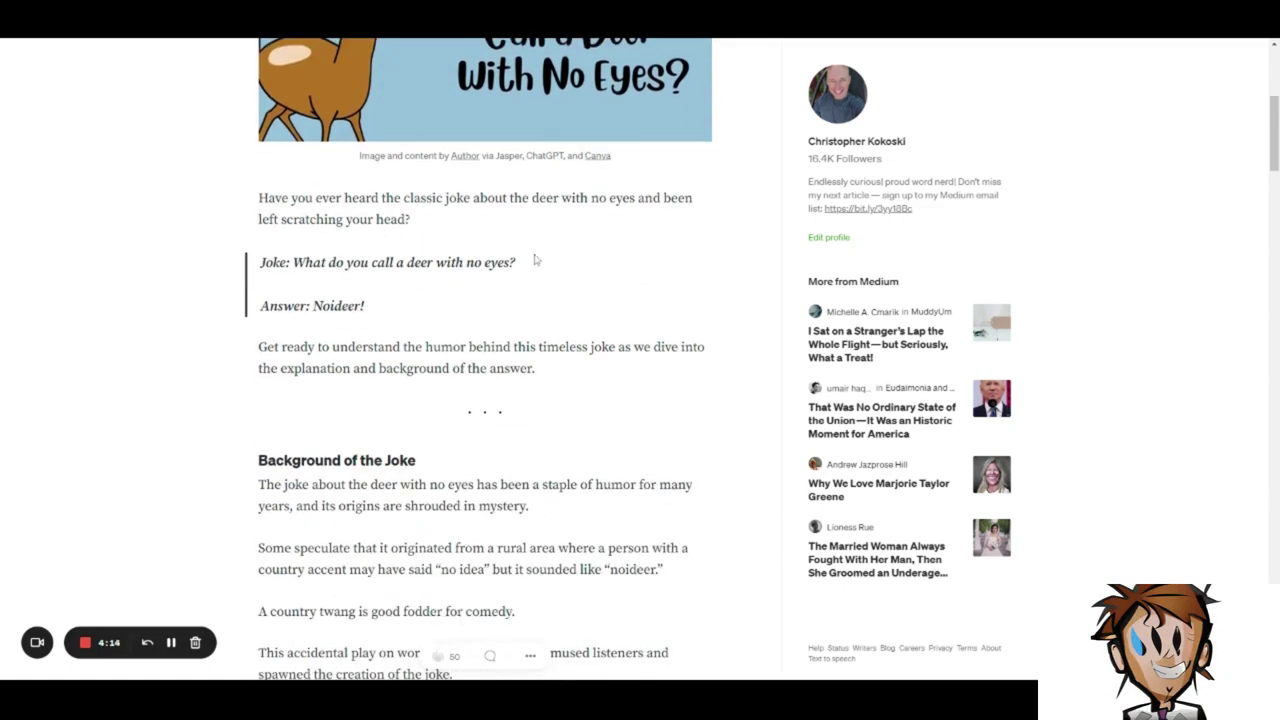
pyautogui.scroll(-3, 543, 271)
pyautogui.scroll(-7, 596, 283)
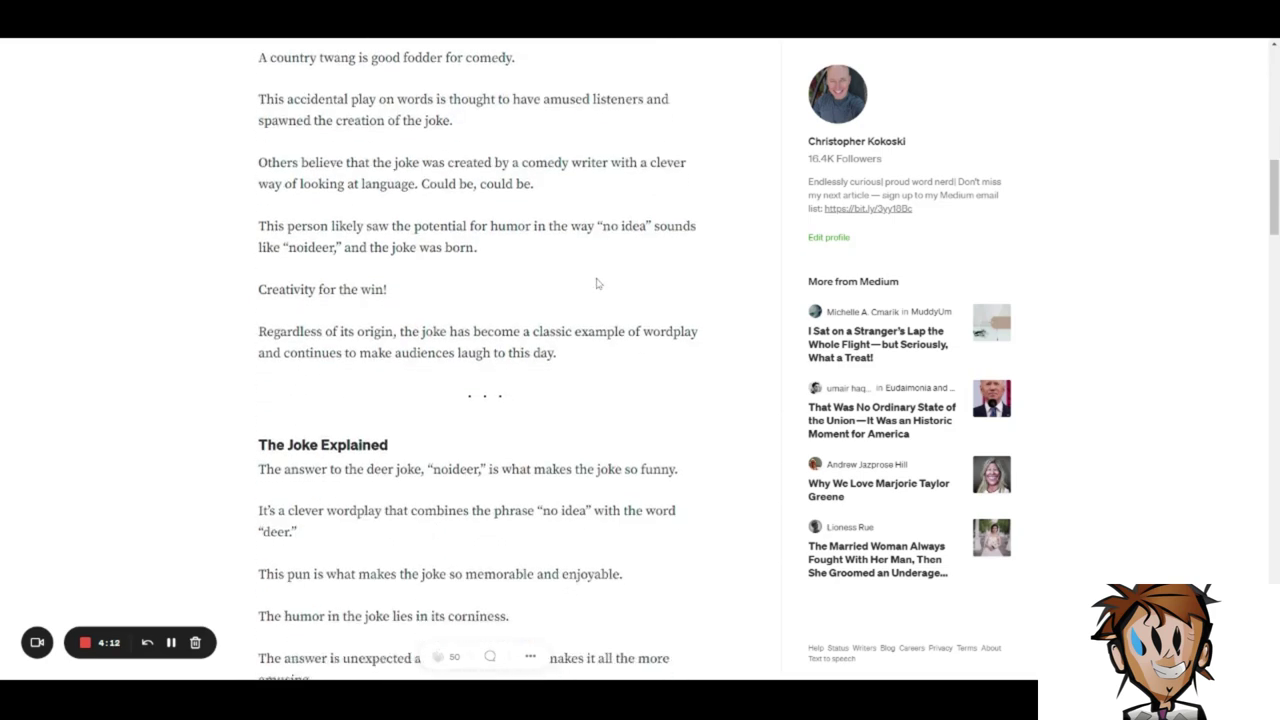
pyautogui.scroll(-8, 598, 283)
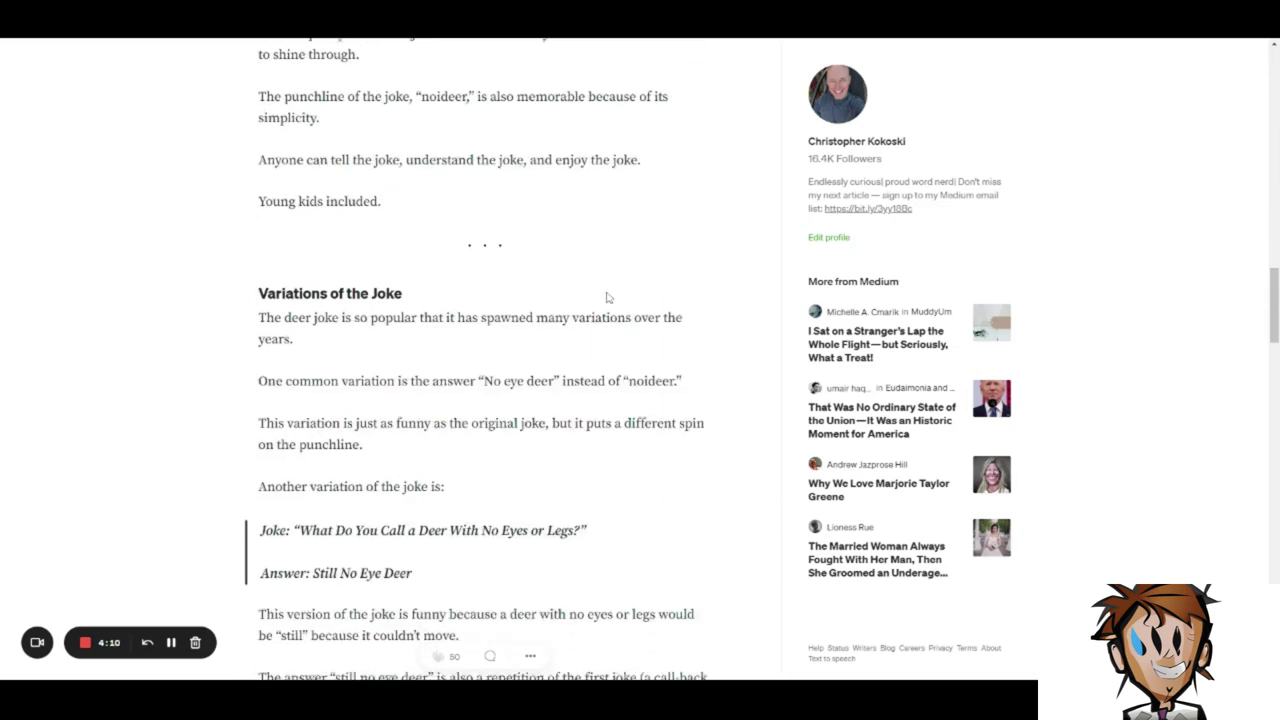
pyautogui.scroll(-8, 612, 294)
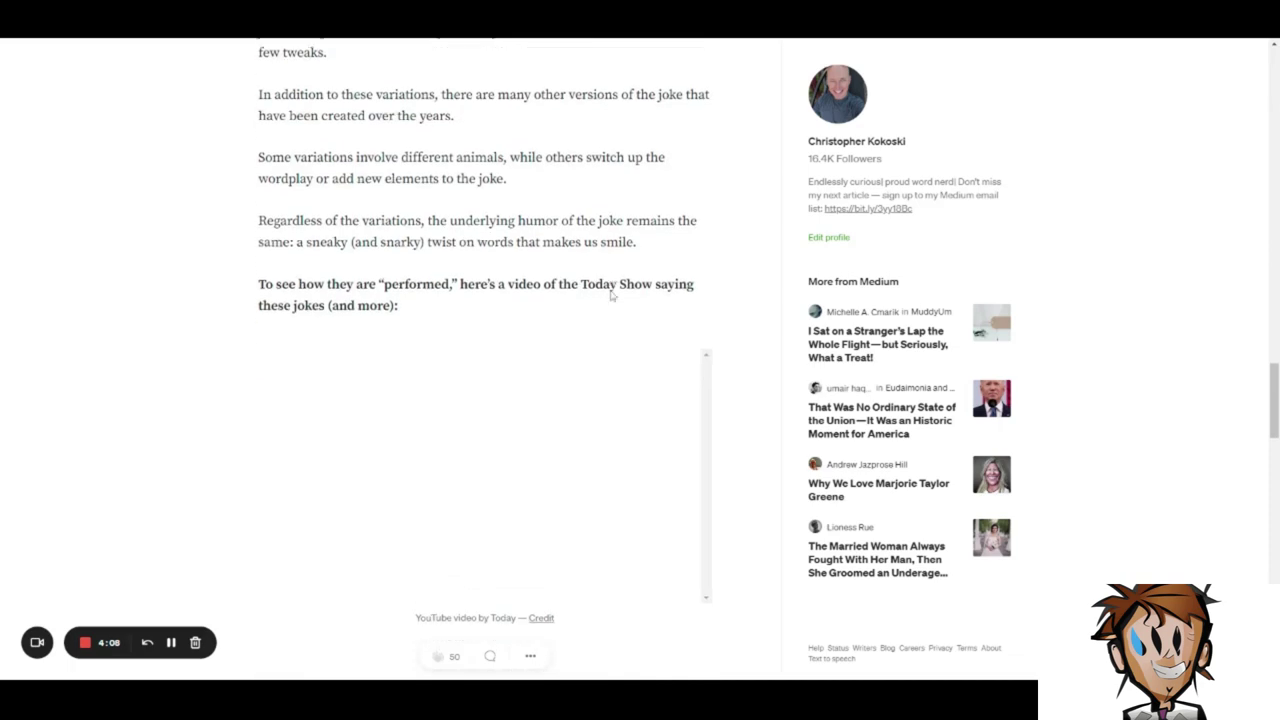
pyautogui.scroll(2, 616, 294)
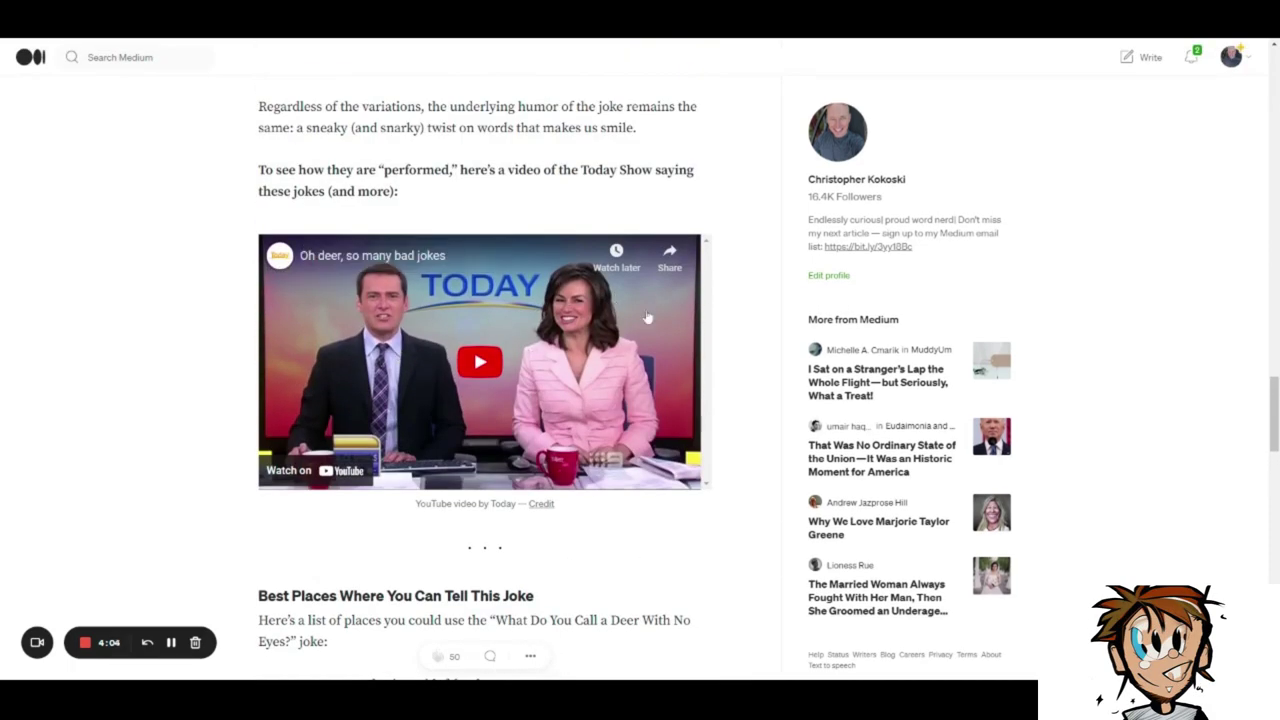
pyautogui.scroll(-5, 646, 318)
pyautogui.scroll(-2, 646, 318)
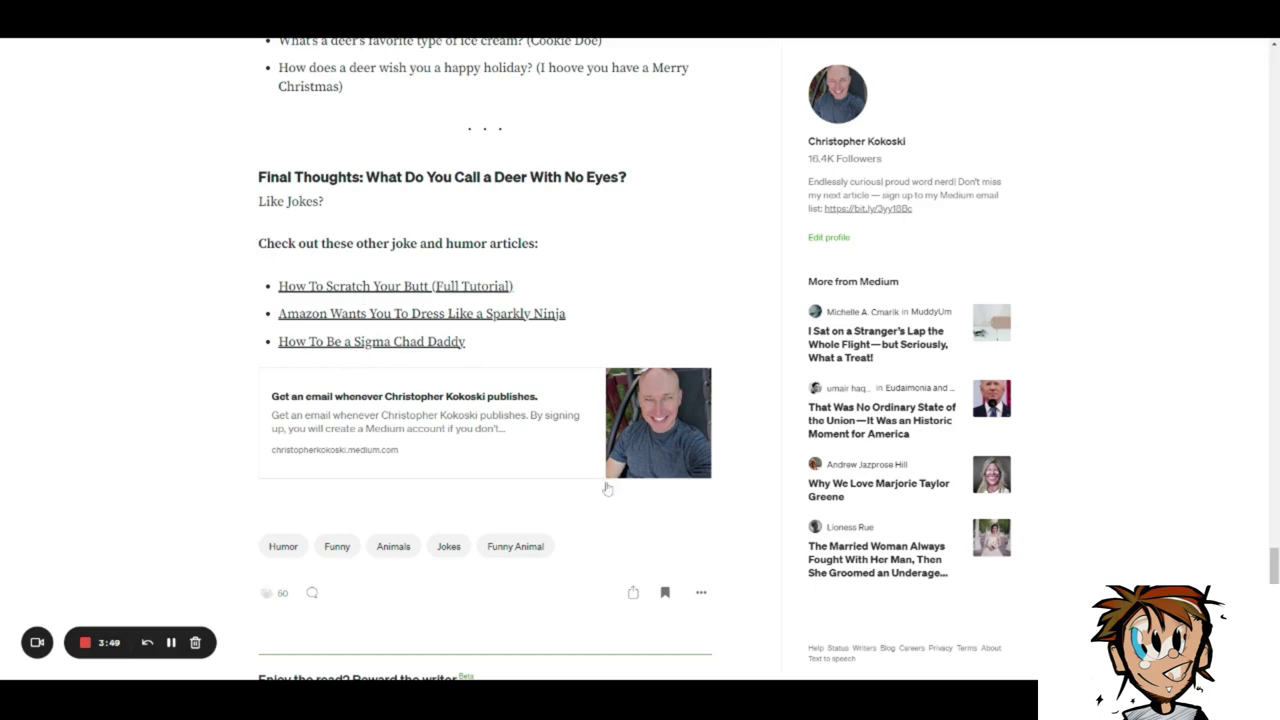
pyautogui.scroll(10, 765, 240)
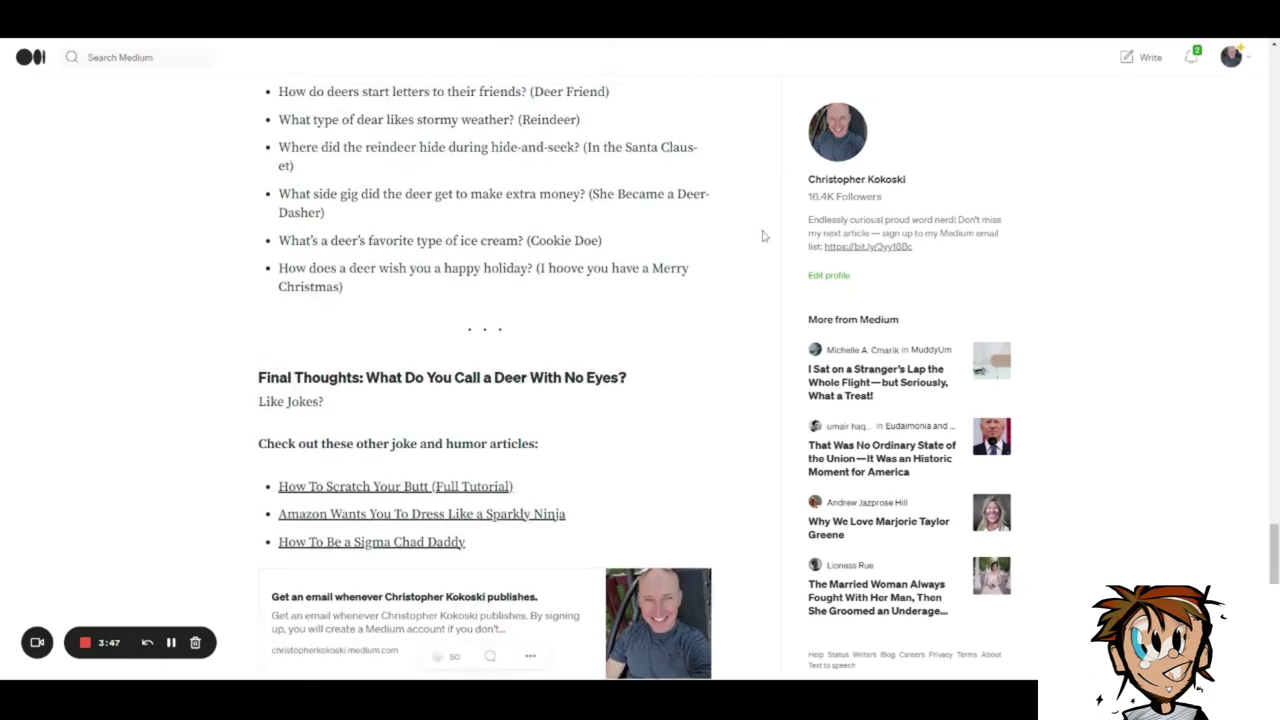
pyautogui.scroll(20, 765, 257)
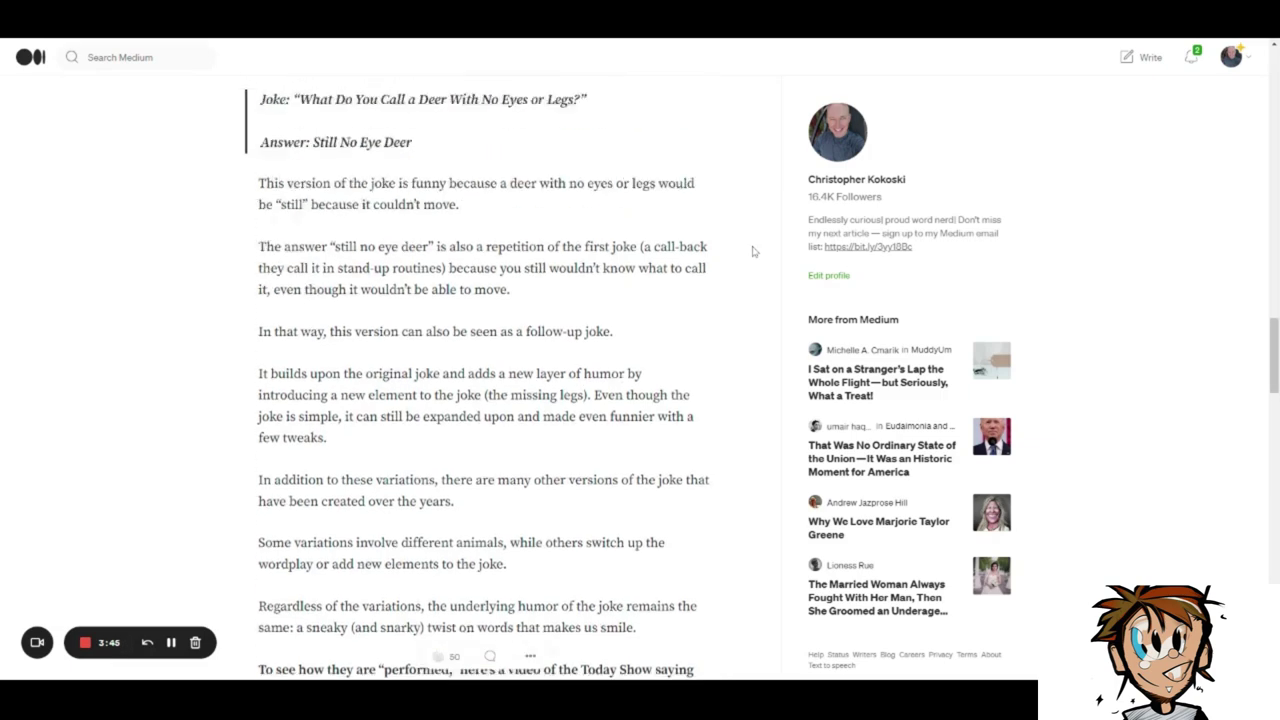
pyautogui.scroll(15, 754, 251)
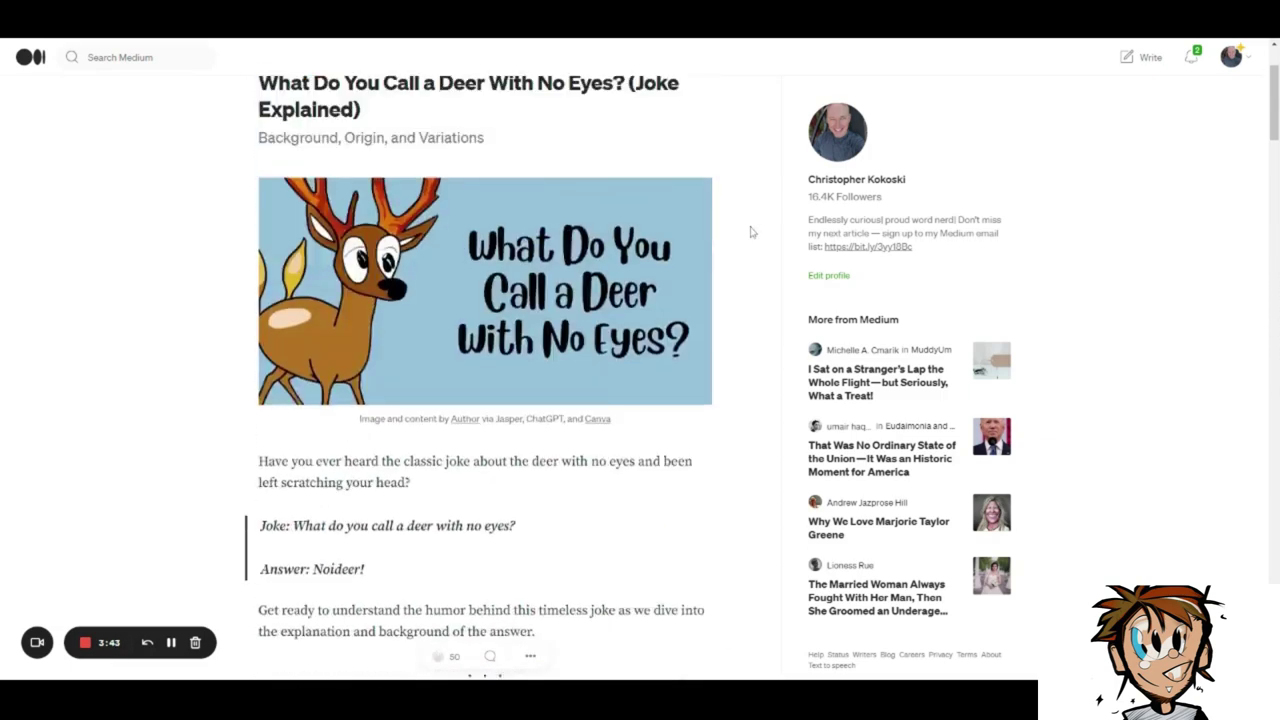